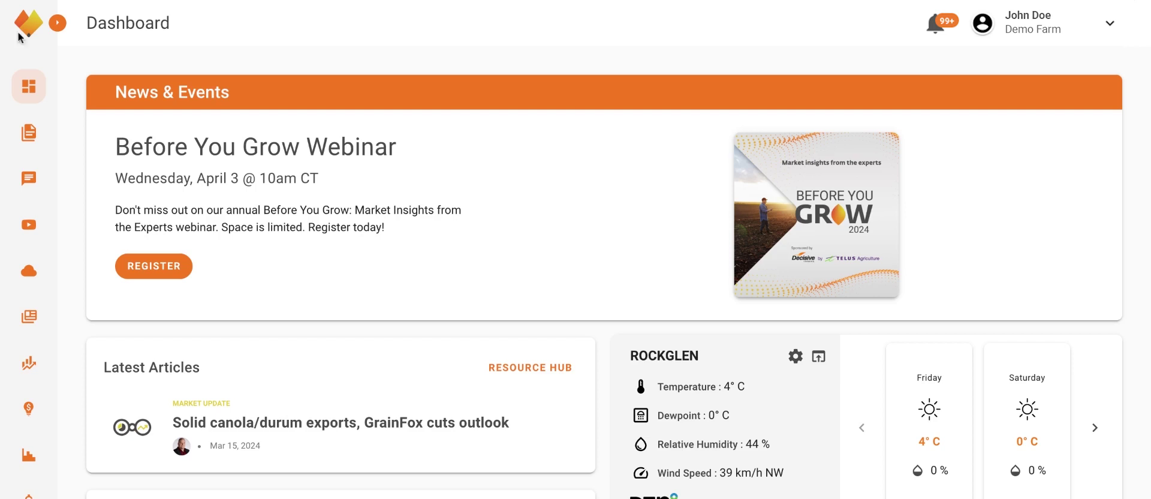
Open Smart Advisor and accept the old crop commodities portfolio and the prefilled production quantities to generate the recommendations.
left_click(63, 24)
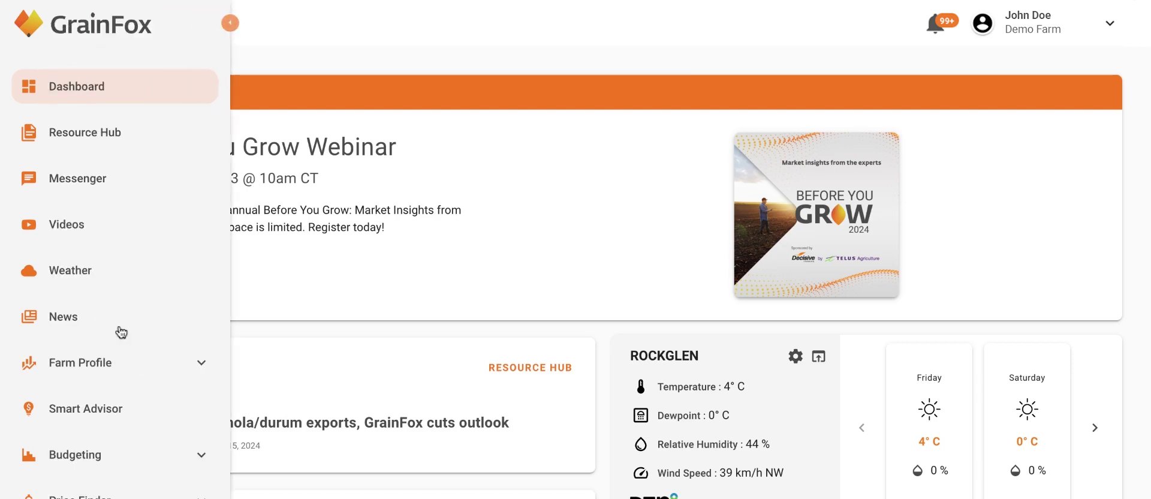
left_click(118, 410)
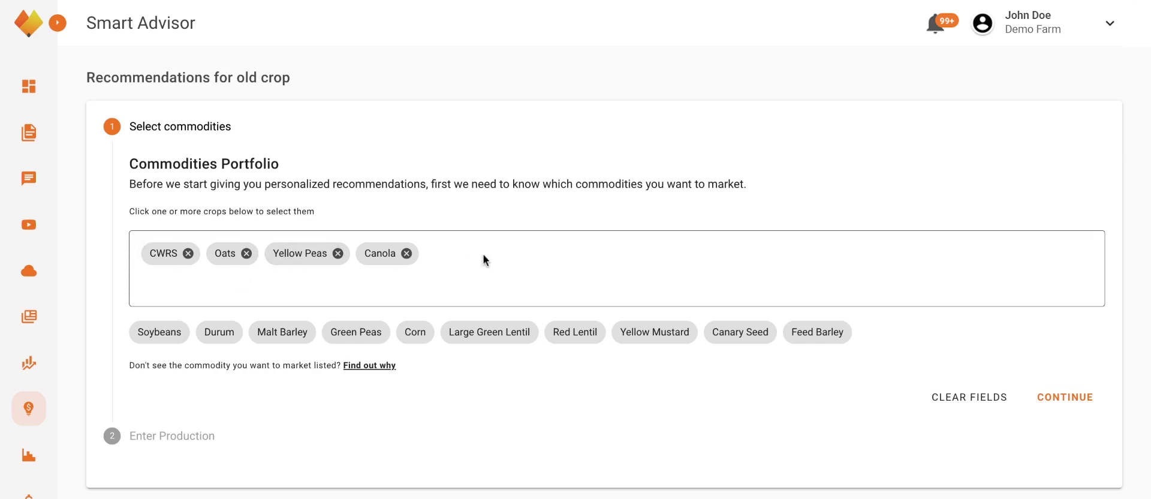
left_click(1064, 398)
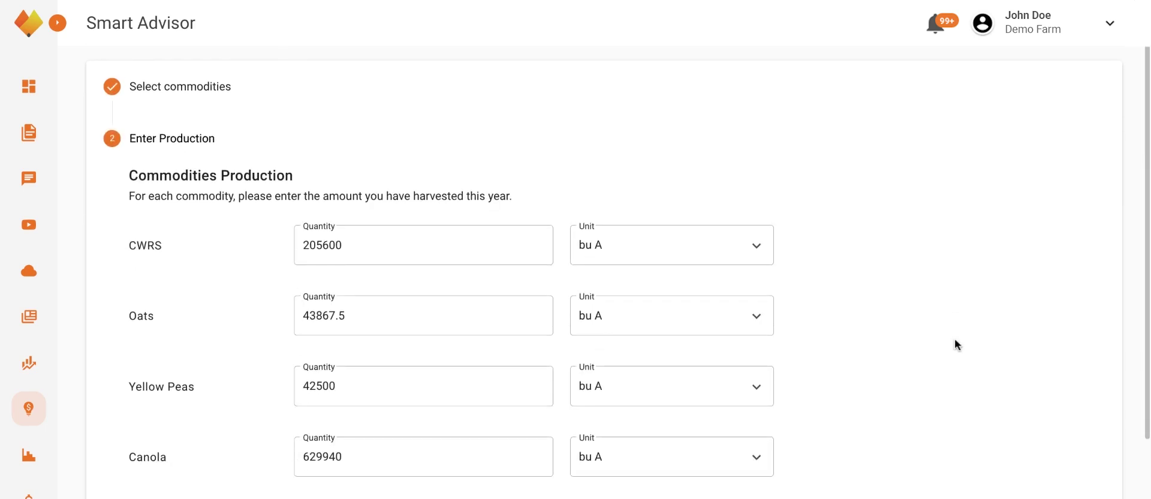
scroll(954, 339, "down", 1)
scroll(954, 339, "down", 1)
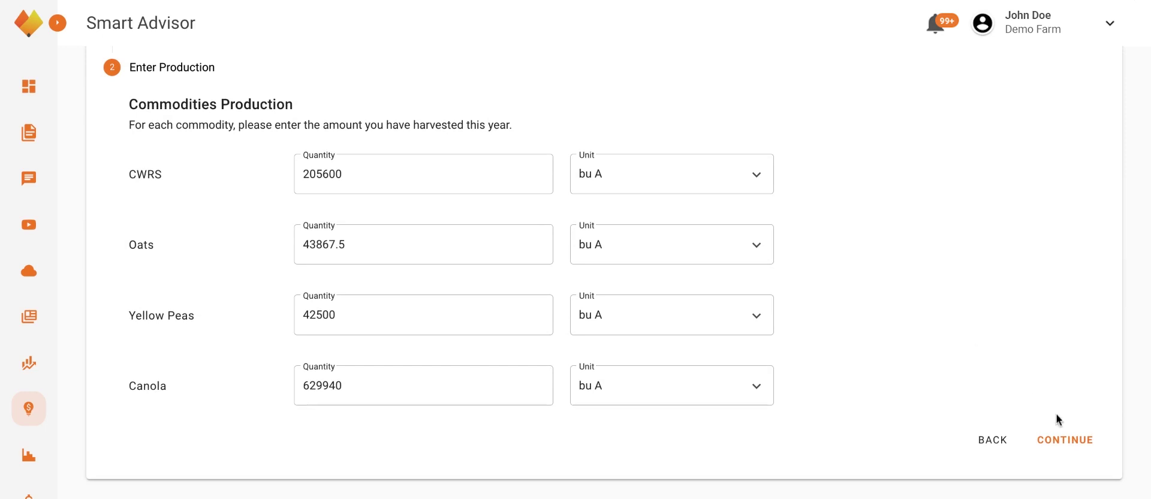
left_click(1070, 441)
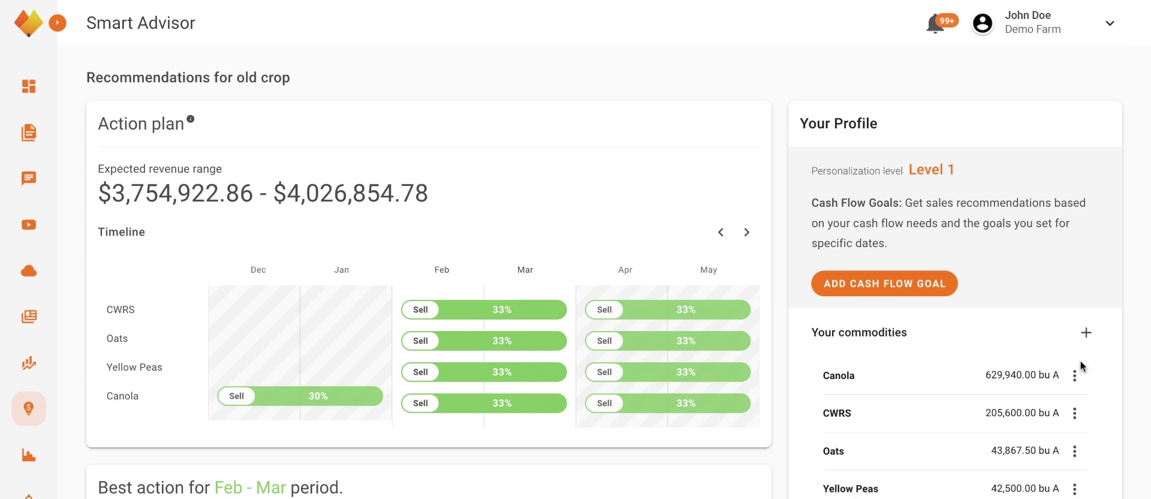
Start a new cash flow goal named "Test Goal" with an amount of $10000.
scroll(1080, 365, "down", 2)
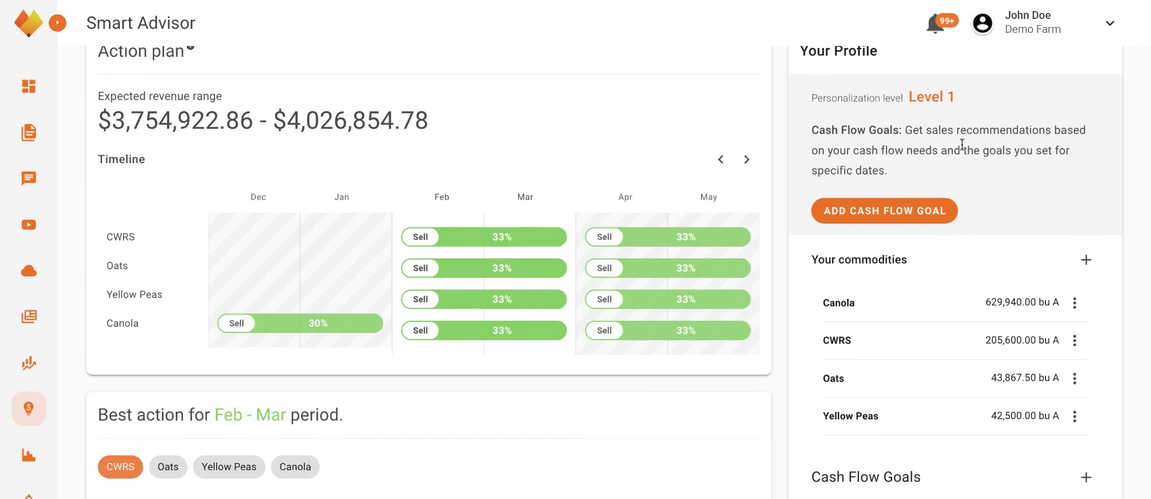
scroll(983, 144, "up", 1)
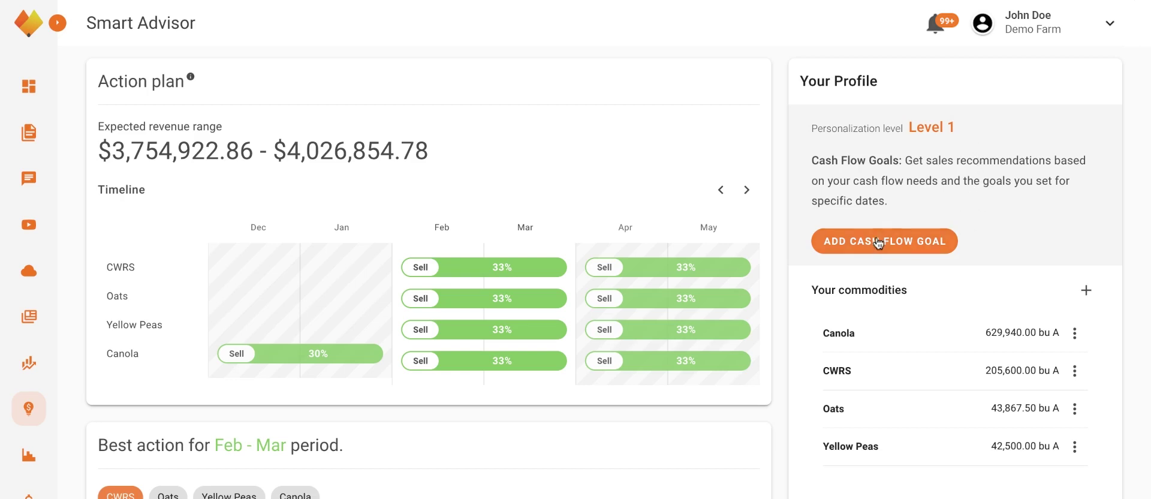
scroll(962, 229, "down", 1)
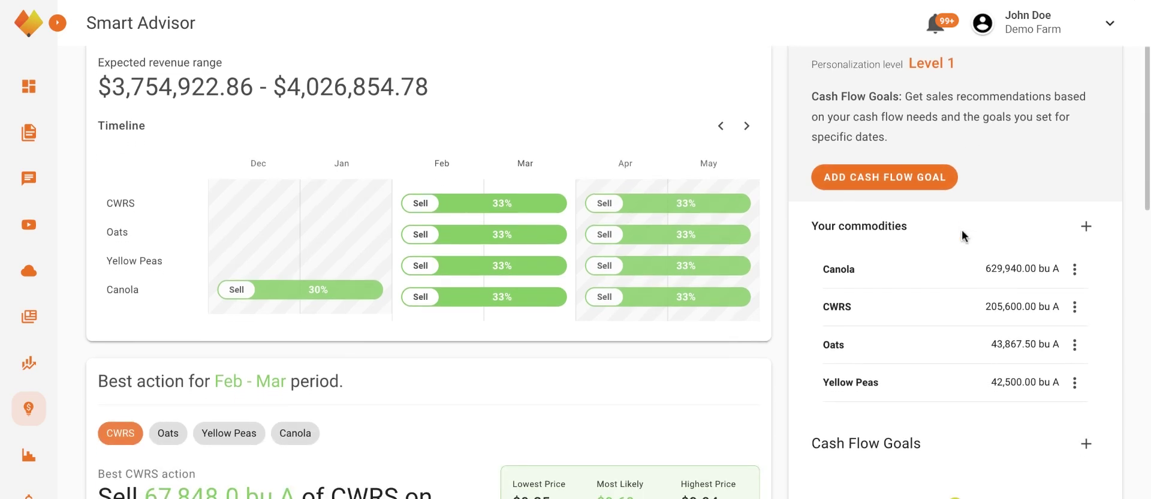
scroll(966, 378, "down", 2)
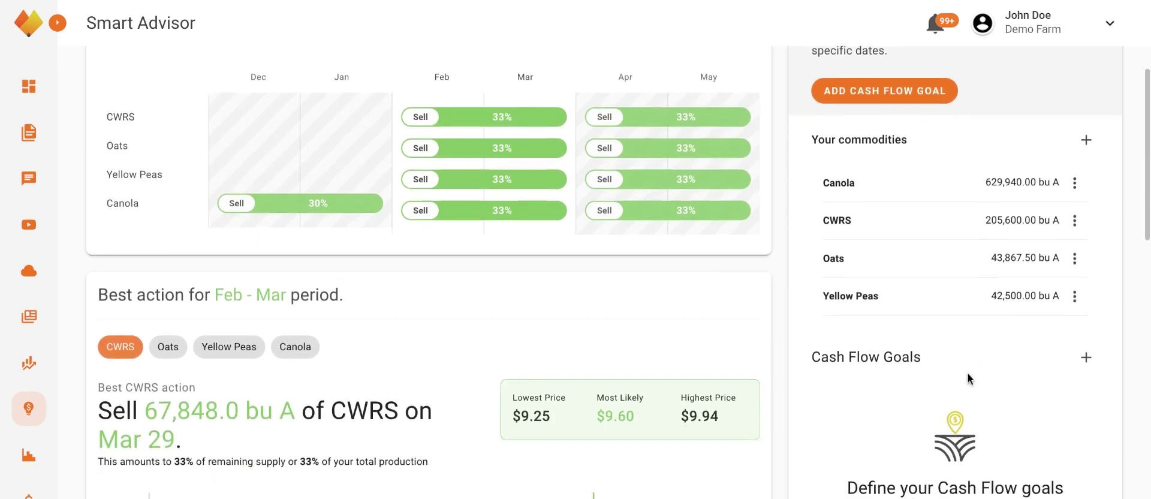
scroll(967, 372, "down", 3)
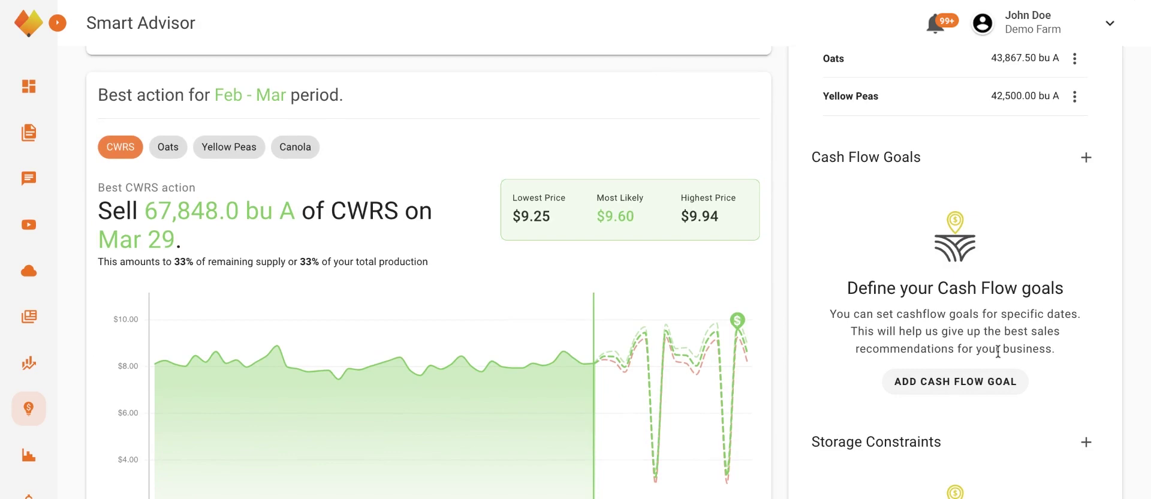
left_click(1002, 388)
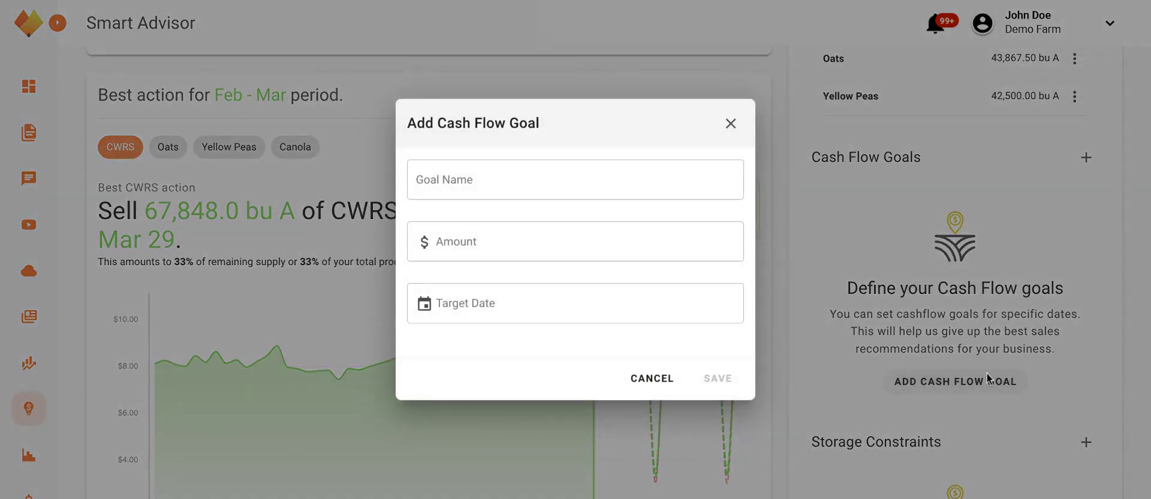
left_click(575, 179)
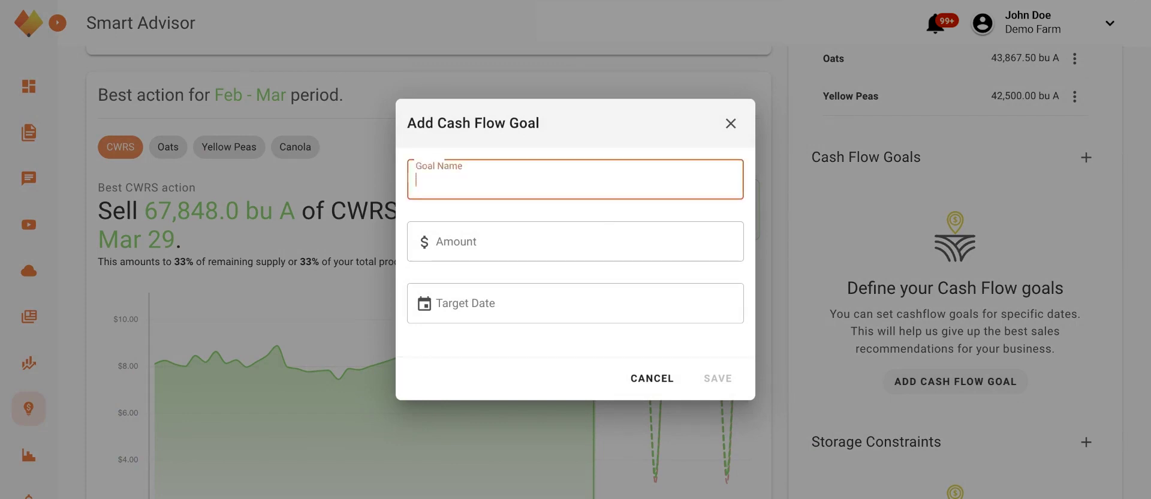
type("Test Goal")
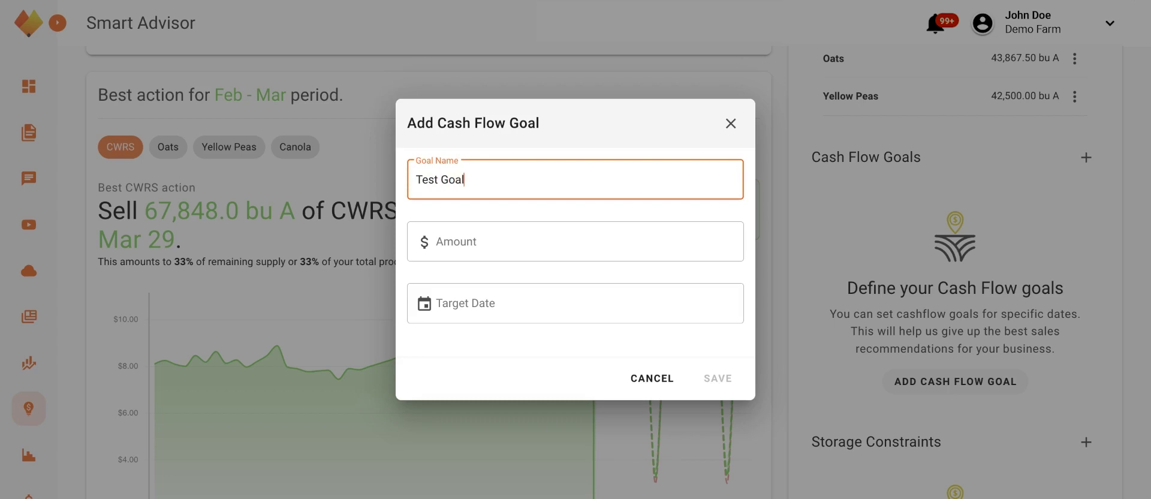
key("Tab")
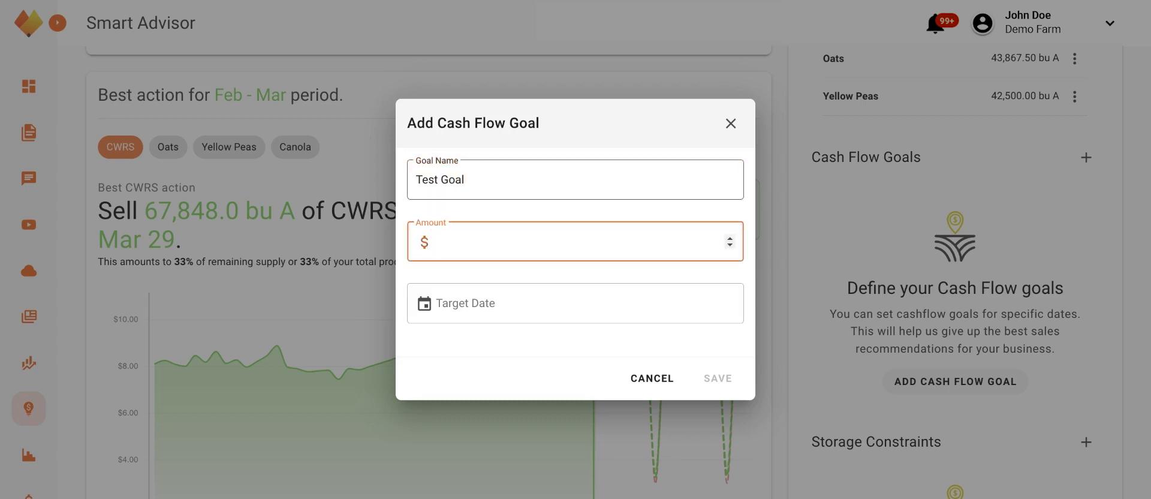
type("10000")
Set the cash flow goal's target date to July 31, 2024 and save the goal.
left_click(553, 303)
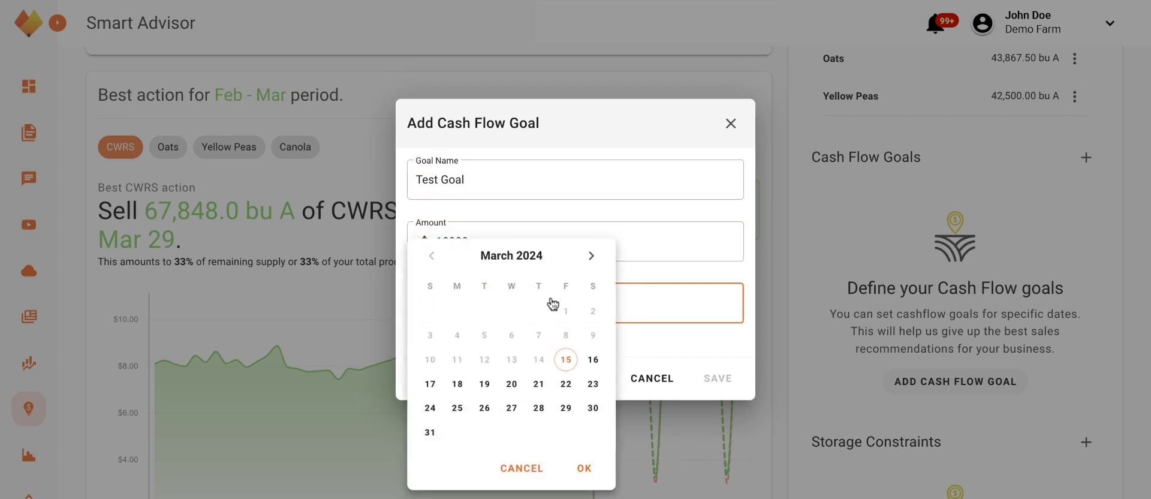
left_click(603, 259)
left_click(603, 257)
left_click(602, 256)
left_click(602, 256)
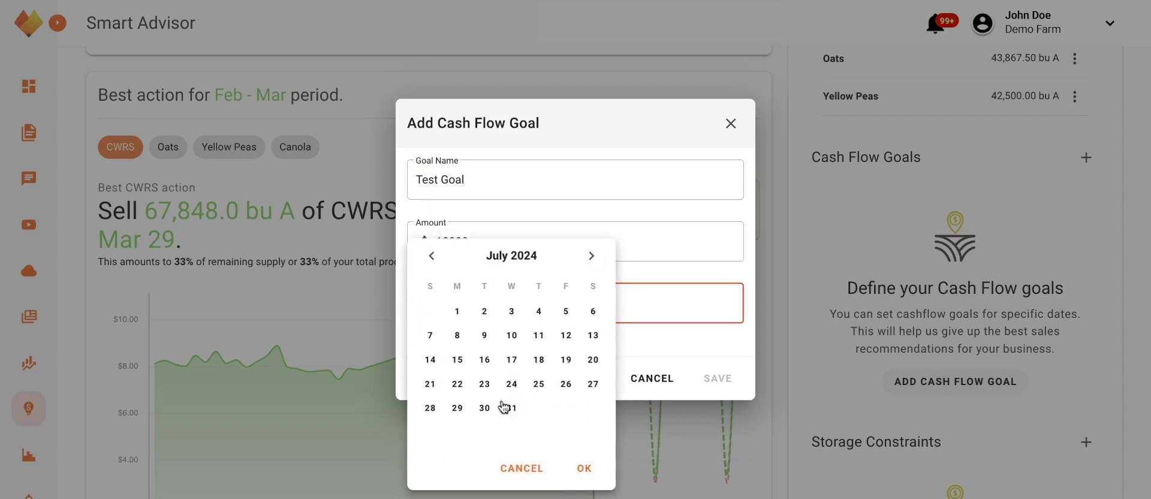
left_click(512, 407)
left_click(594, 470)
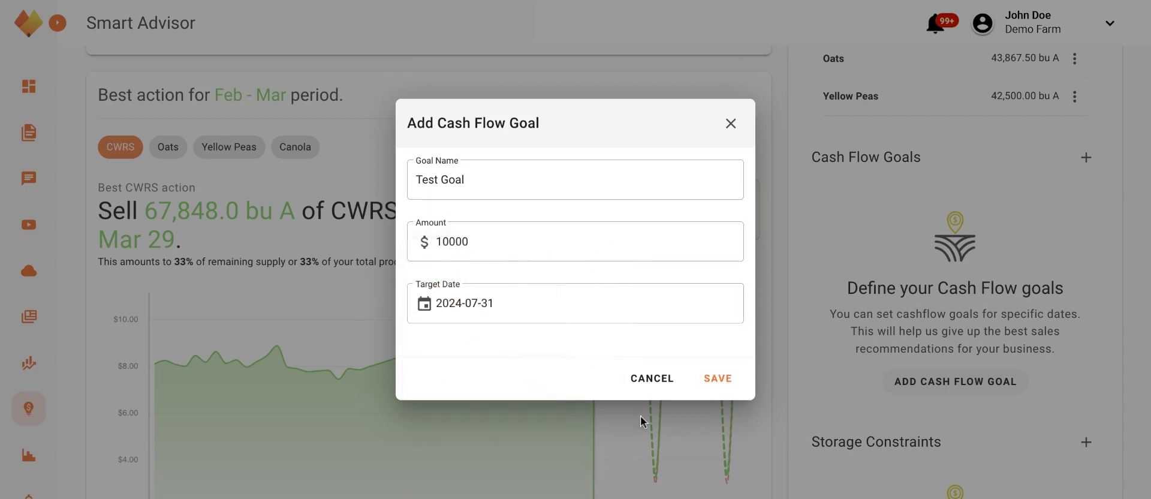
left_click(723, 378)
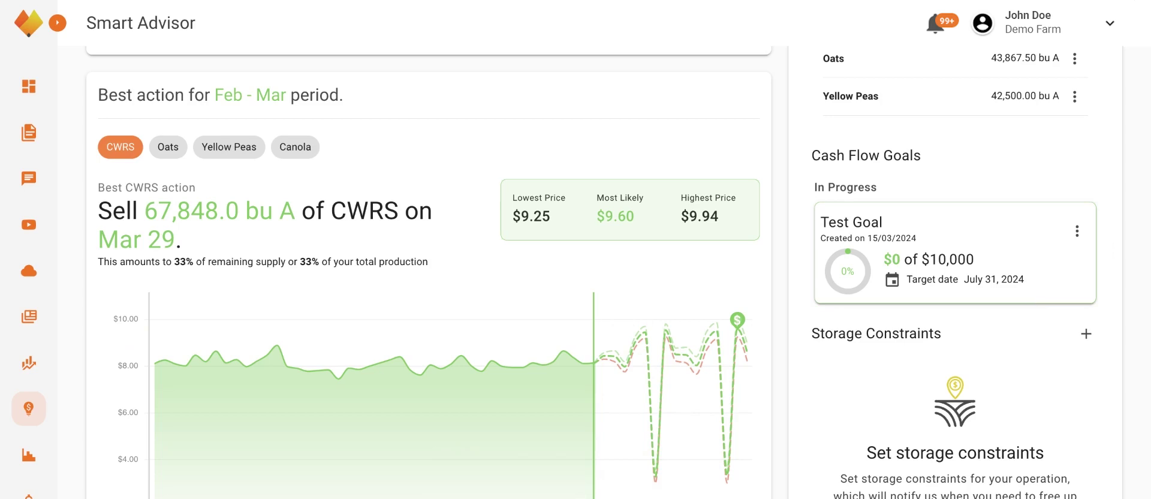
Start a new storage constraint named "Test Constraint" for the CWRS commodity.
scroll(1040, 336, "down", 2)
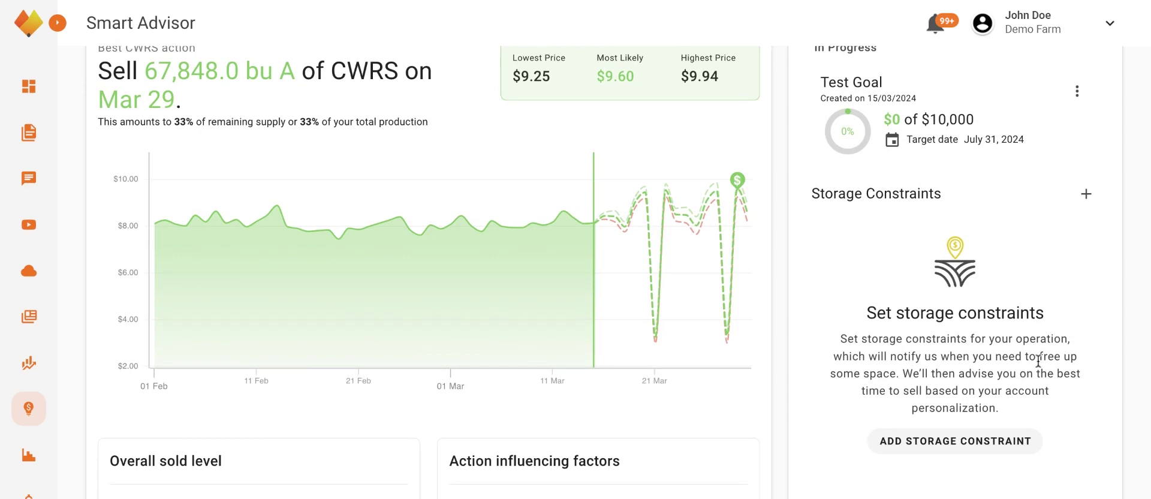
left_click(996, 457)
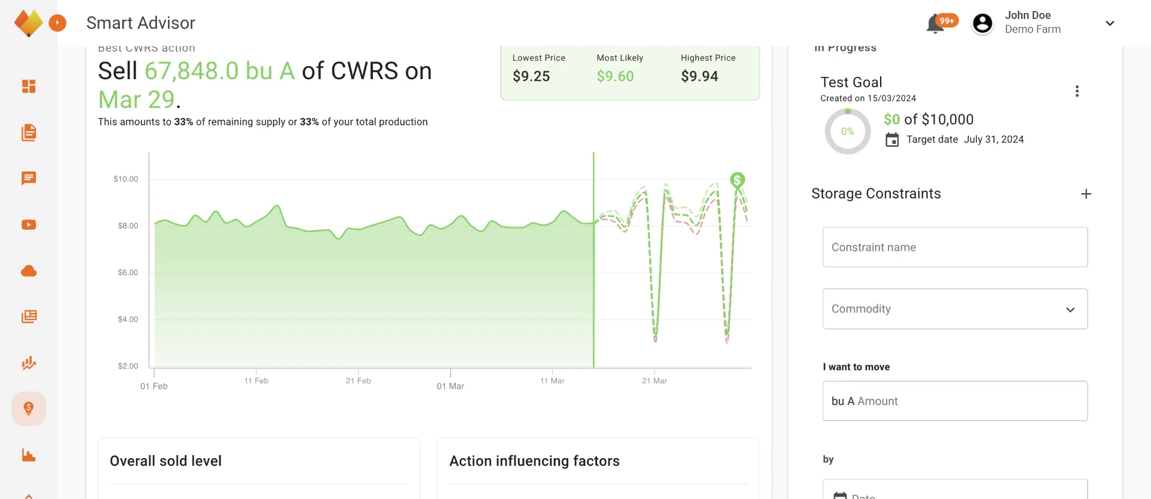
left_click(897, 259)
type("Test Co")
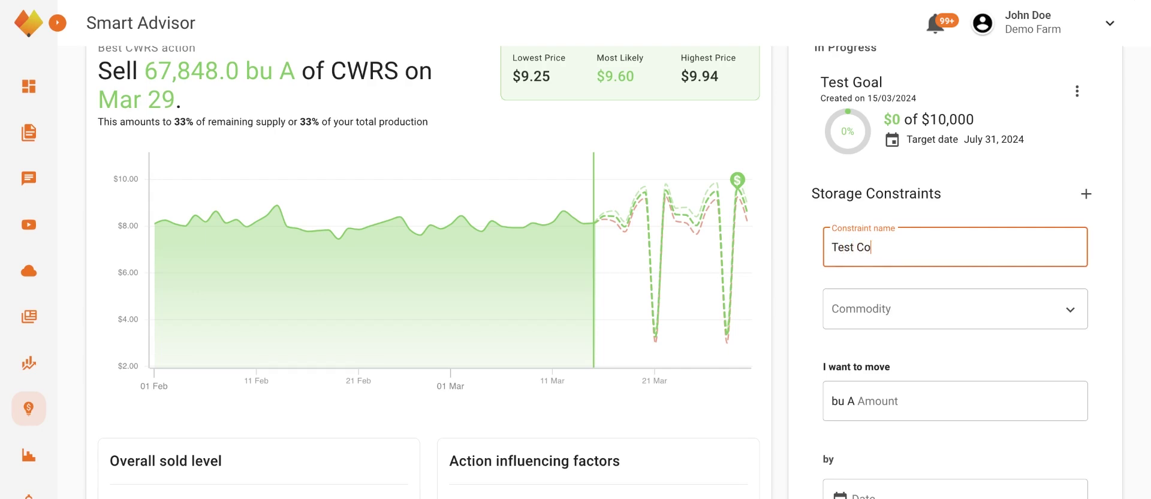
type("nstraint")
left_click(965, 318)
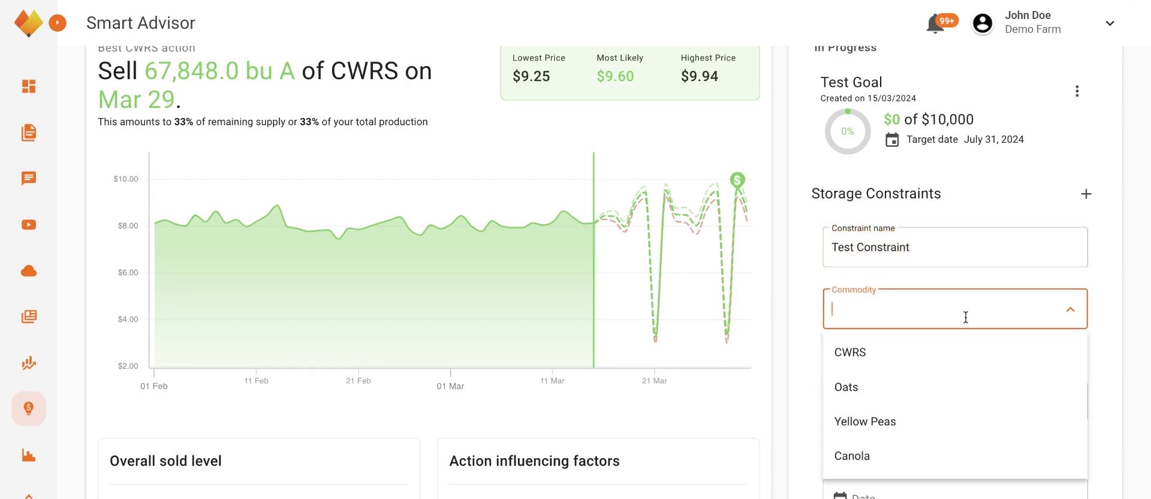
left_click(934, 363)
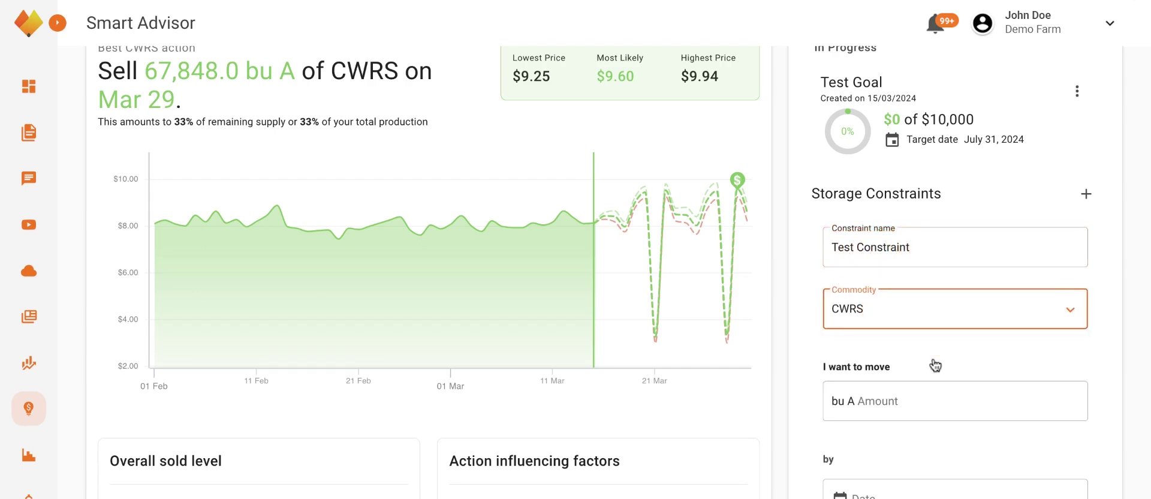
Set the storage constraint to move 98 bu A by March 31, 2024 and save it.
left_click(923, 403)
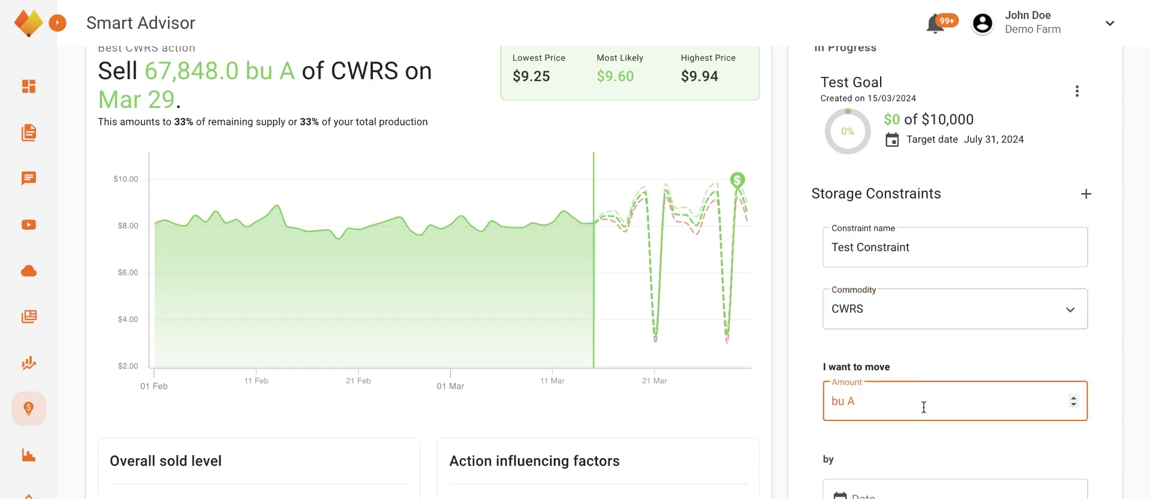
type("100")
scroll(966, 401, "down", 2)
left_click(954, 427)
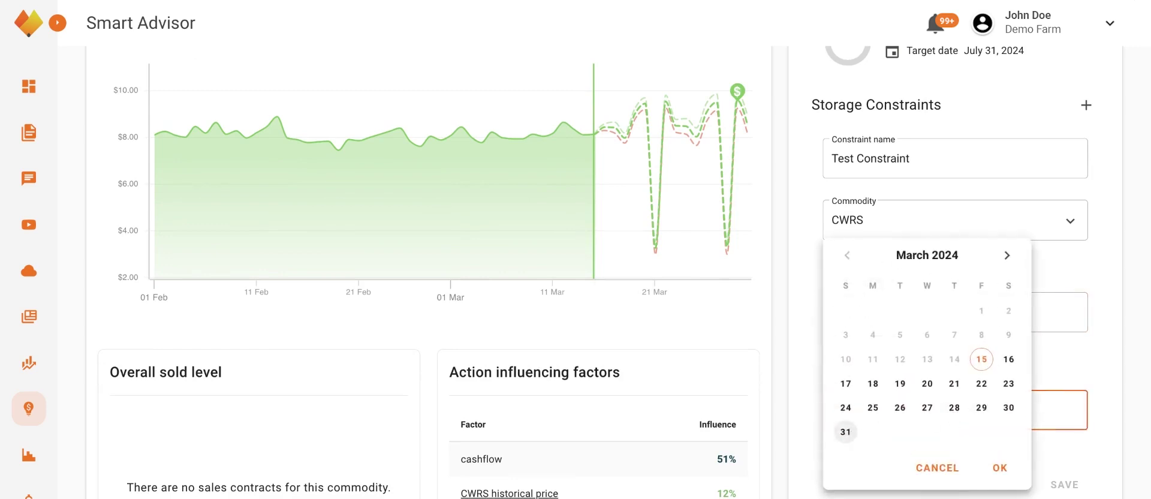
left_click(845, 431)
left_click(1000, 467)
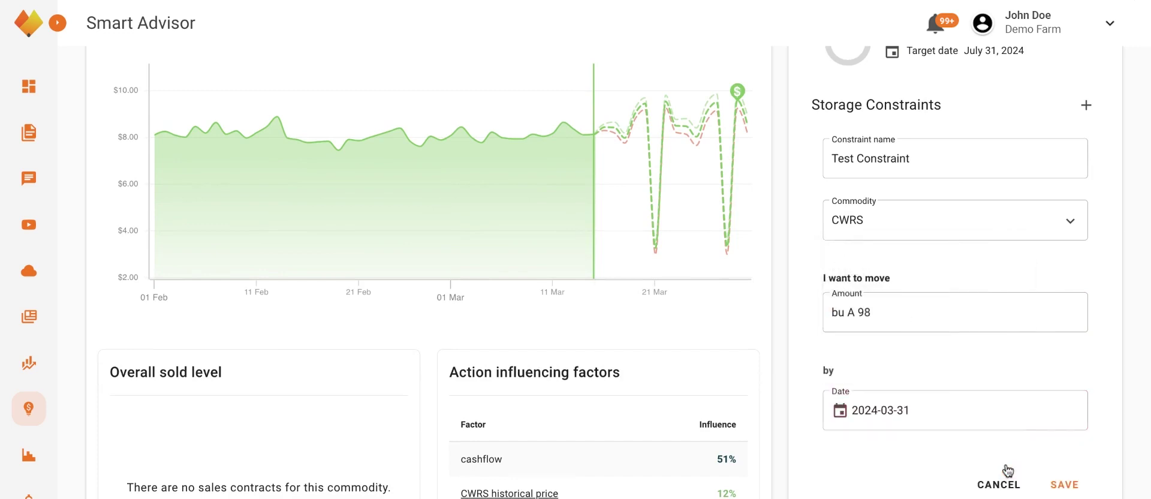
scroll(1065, 426, "down", 1)
left_click(1064, 406)
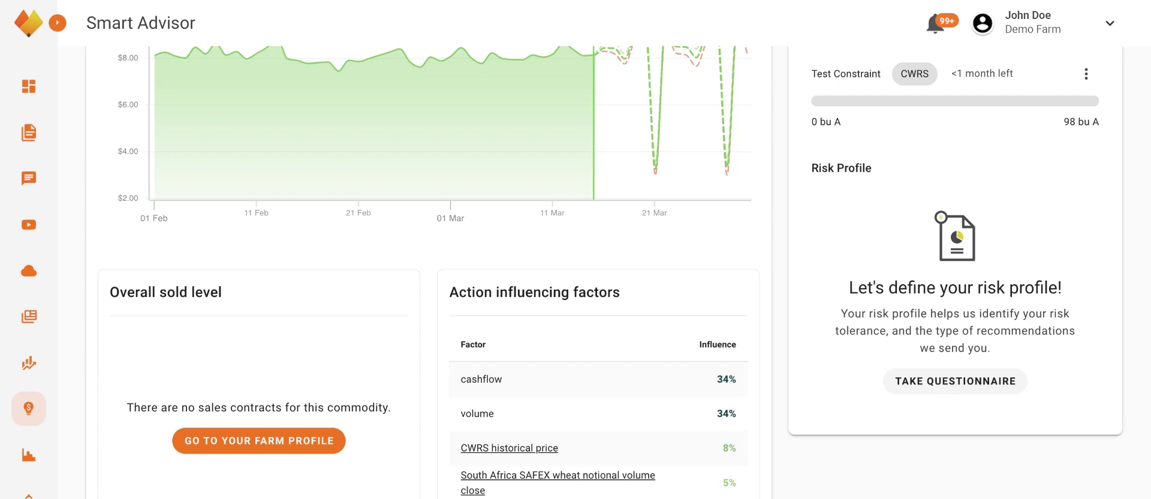
Start the risk profile questionnaire and answer question 1 on willingness to take financial risks with "High risk taker".
left_click(944, 386)
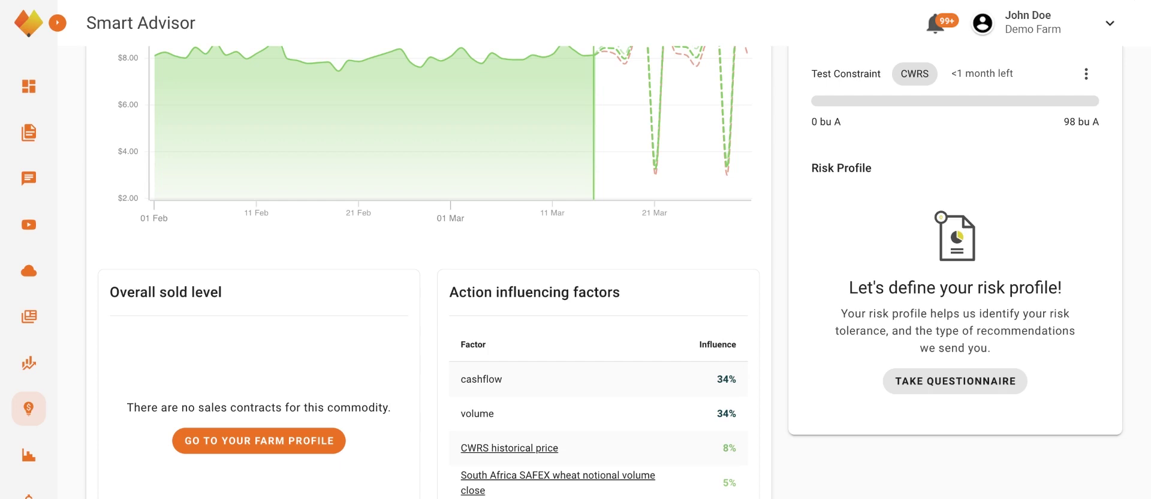
left_click(955, 381)
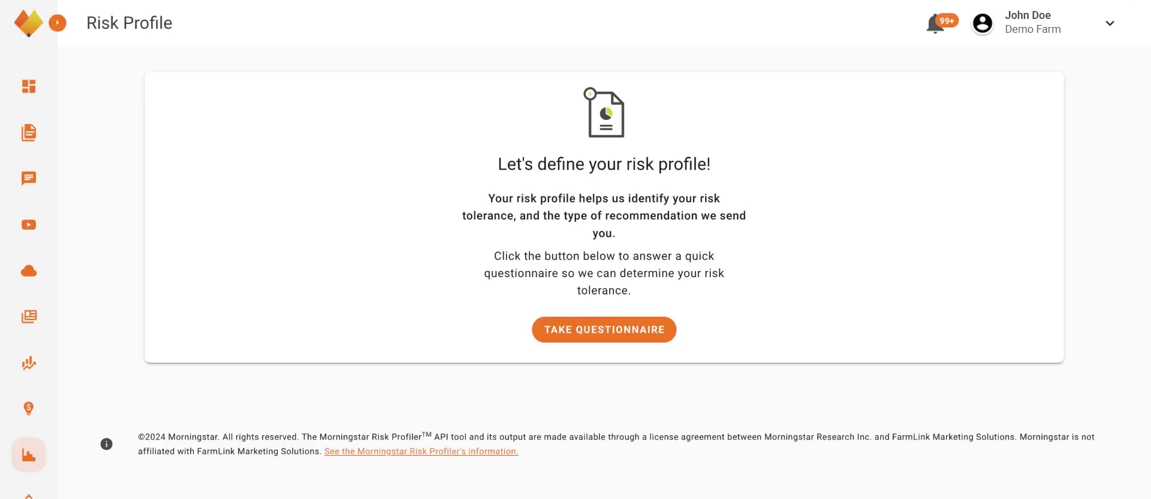
left_click(611, 338)
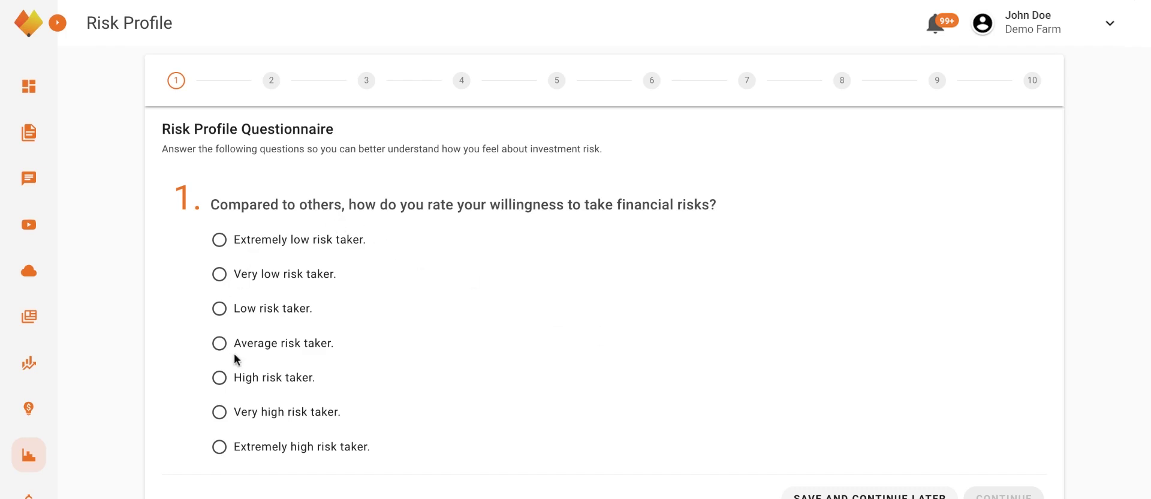
left_click(220, 378)
scroll(221, 380, "down", 2)
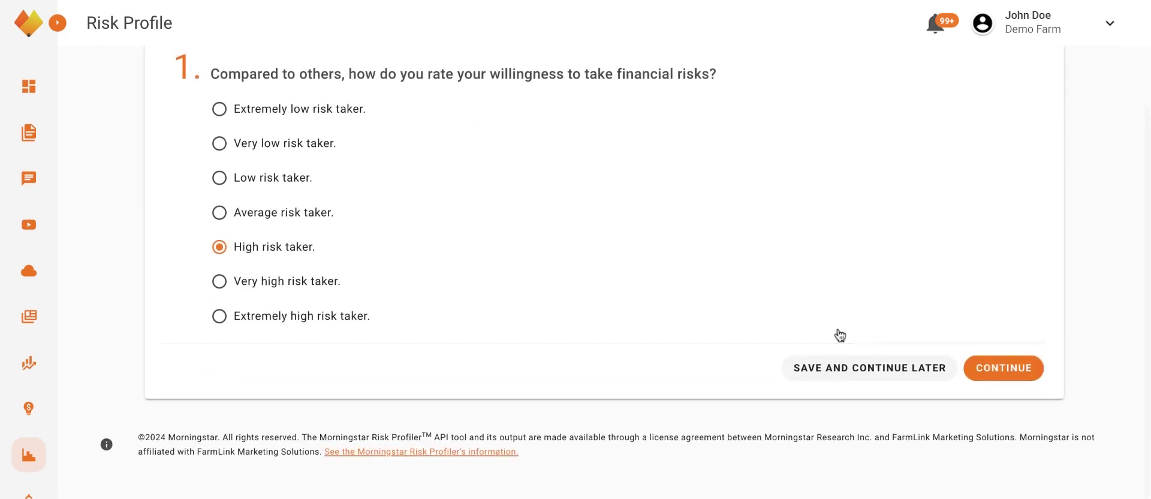
left_click(1028, 369)
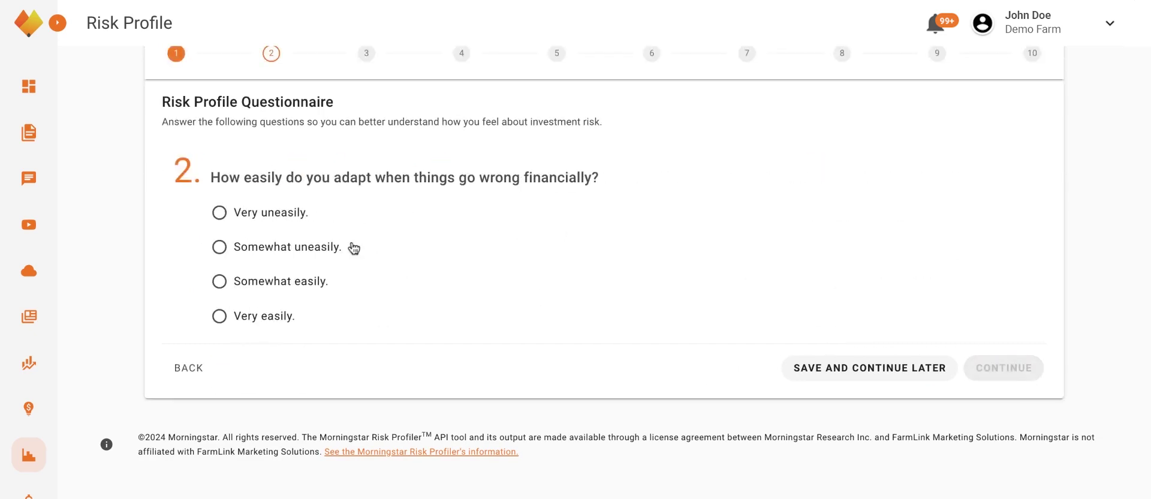
Answer question 2 with "Somewhat uneasily" and question 3 with "Uncertainty", continuing to question 4.
left_click(321, 252)
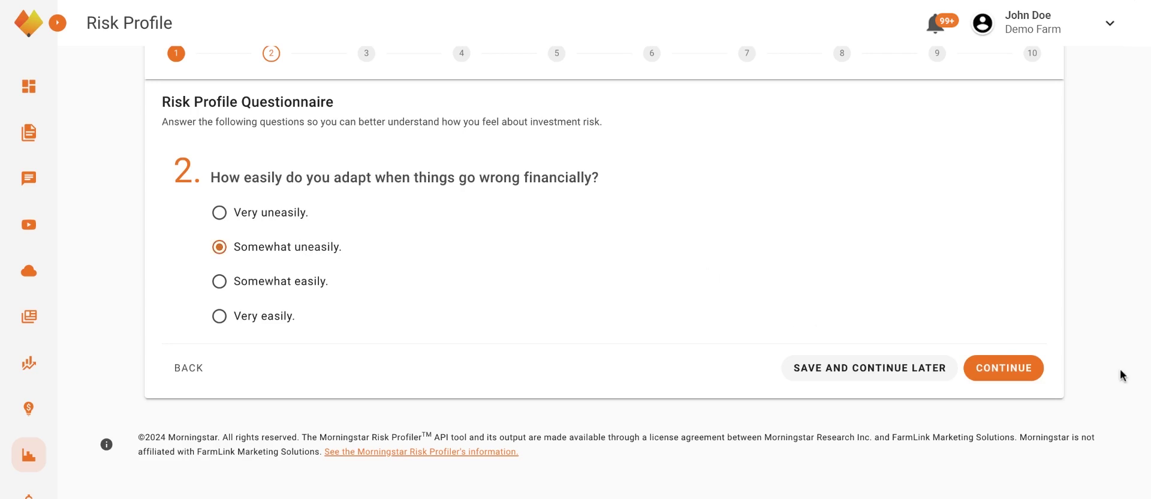
left_click(1002, 369)
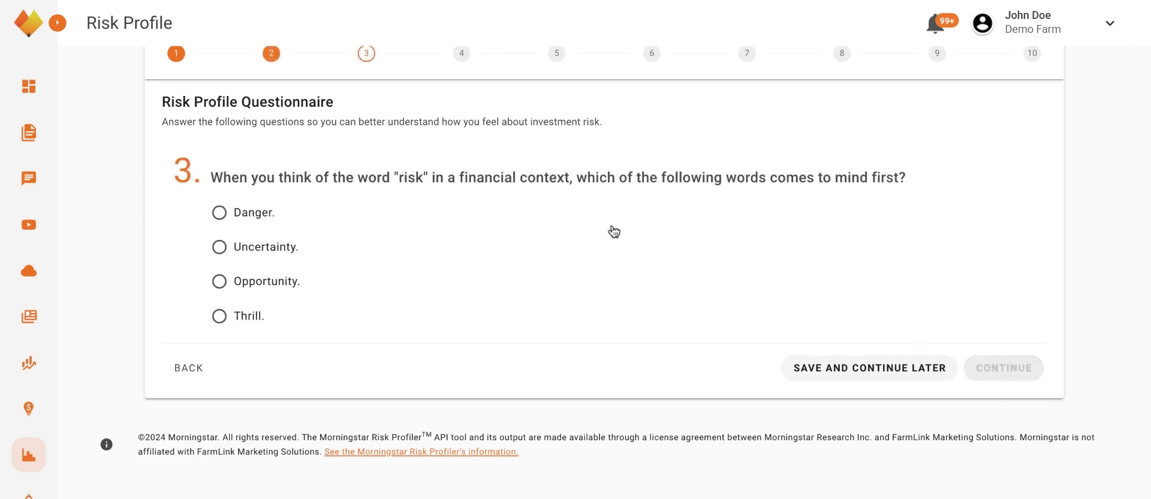
left_click(257, 252)
left_click(997, 375)
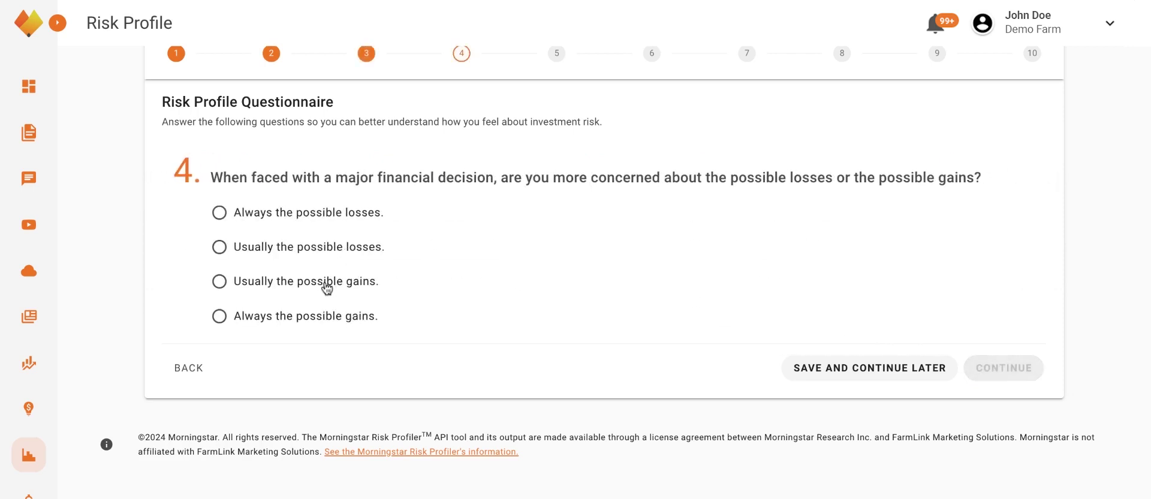
Answer question 4 with "Usually the possible gains" and question 5 with "Small", continuing to question 6.
left_click(220, 282)
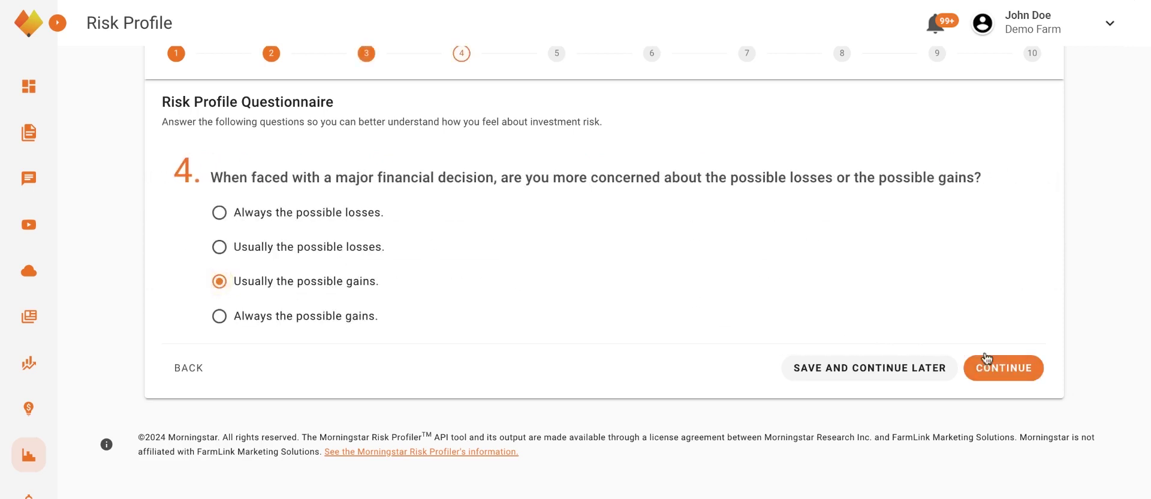
left_click(1007, 367)
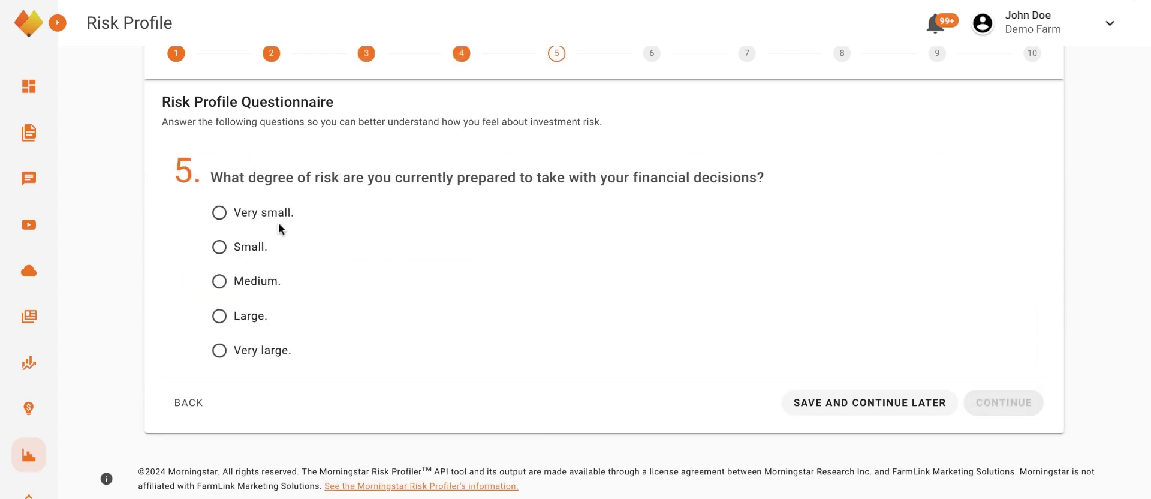
left_click(249, 218)
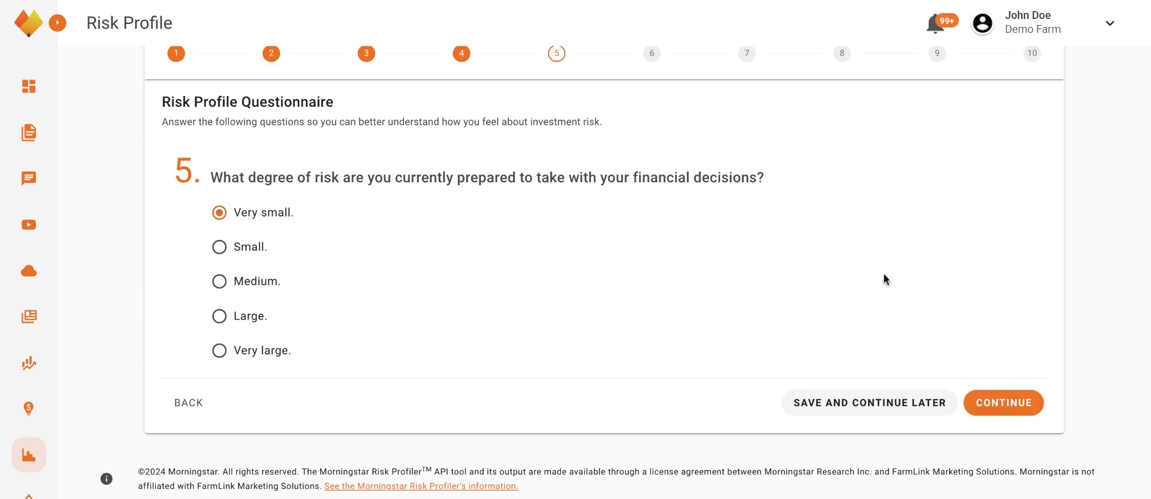
left_click(247, 250)
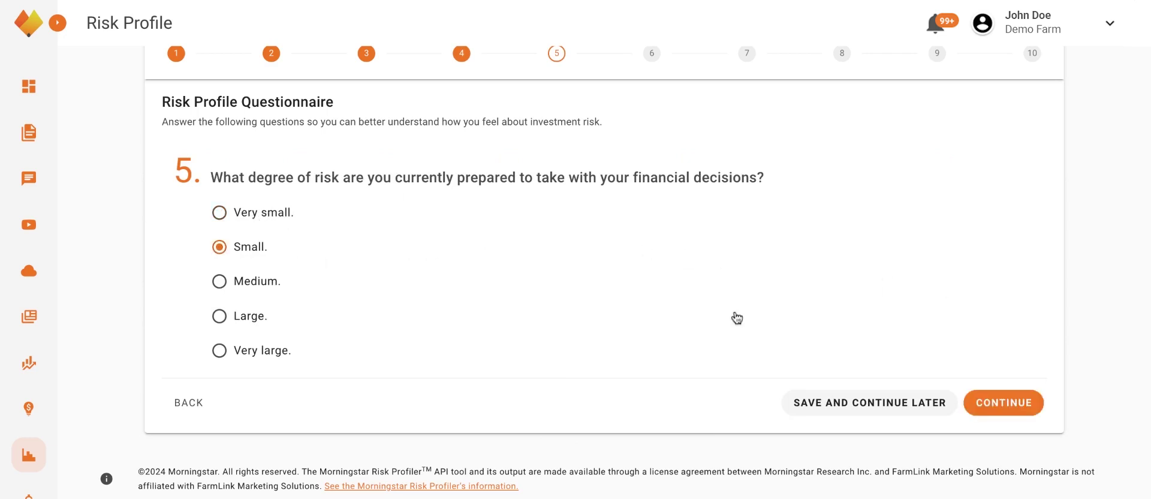
left_click(1019, 413)
Answer question 6 with "Not sure" and question 7 with "20%", continuing to question 8.
scroll(408, 342, "down", 2)
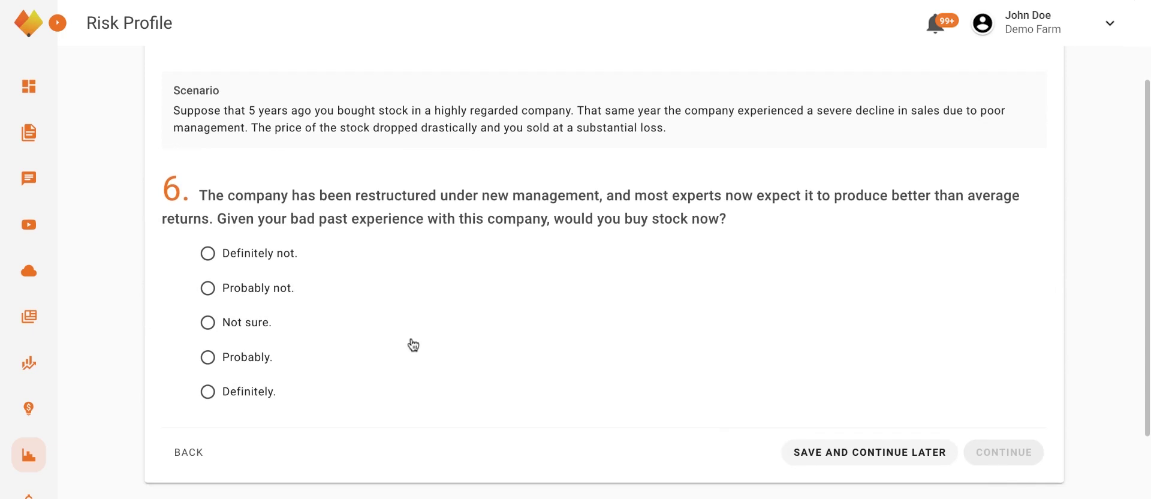
left_click(208, 322)
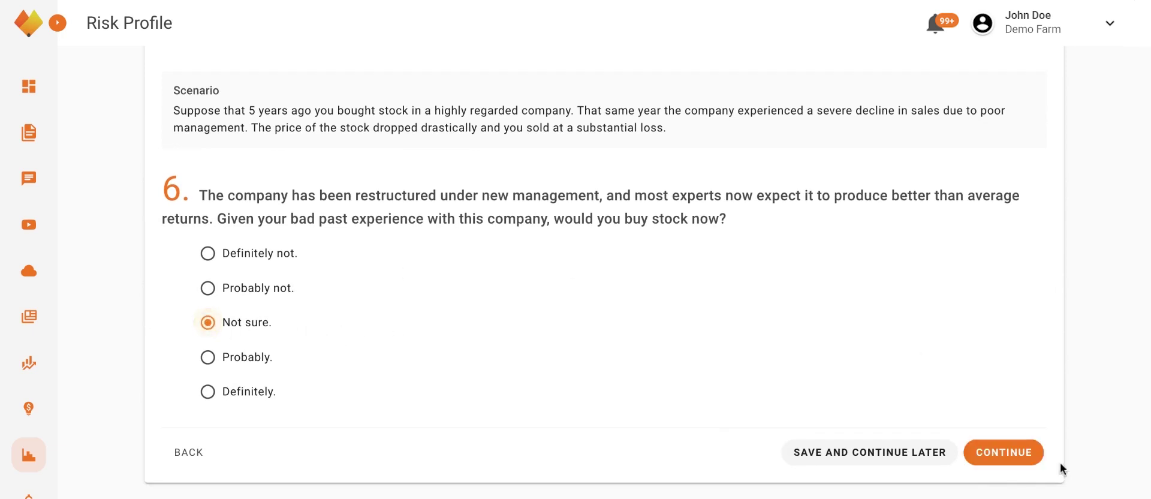
left_click(1026, 451)
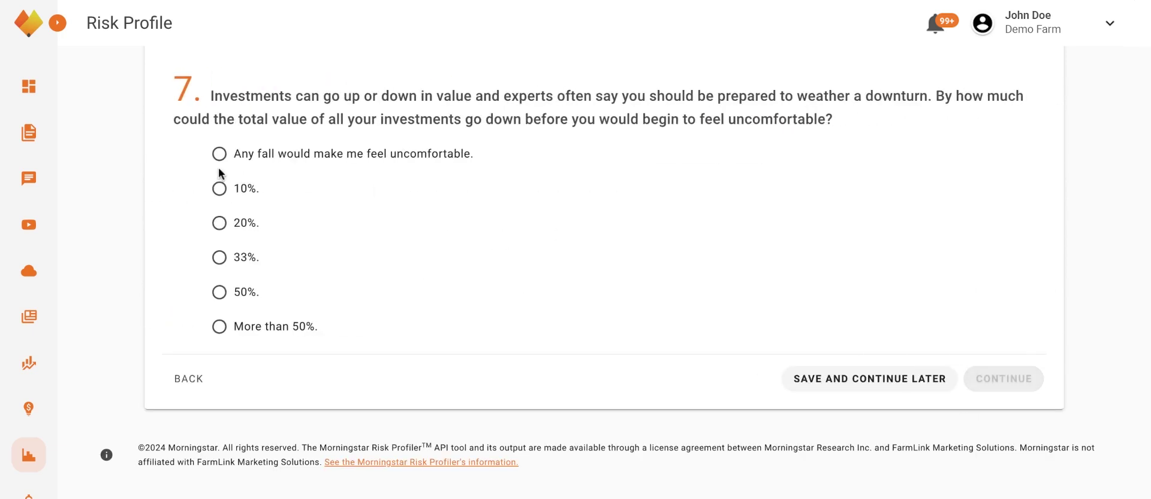
left_click(219, 224)
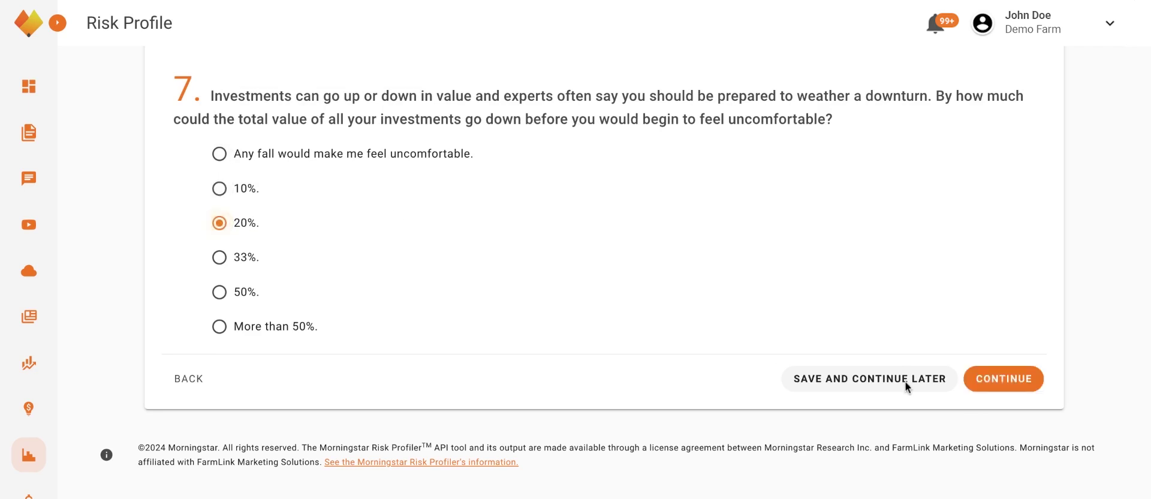
left_click(1025, 384)
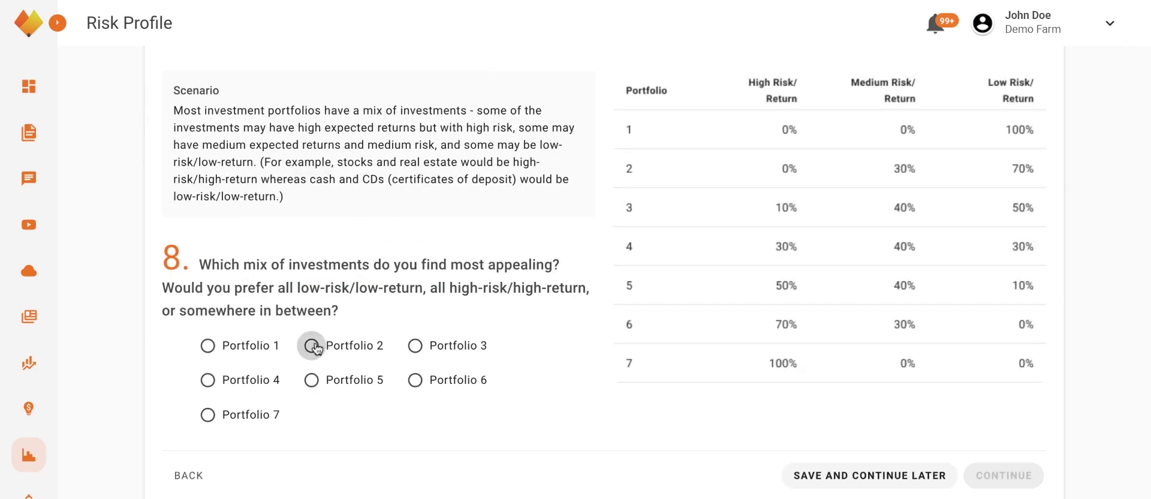
Answer question 8 with "Portfolio 3" and question 9 with "Somewhat more important that the value retains its purchasing power", continuing to question 10.
left_click(415, 345)
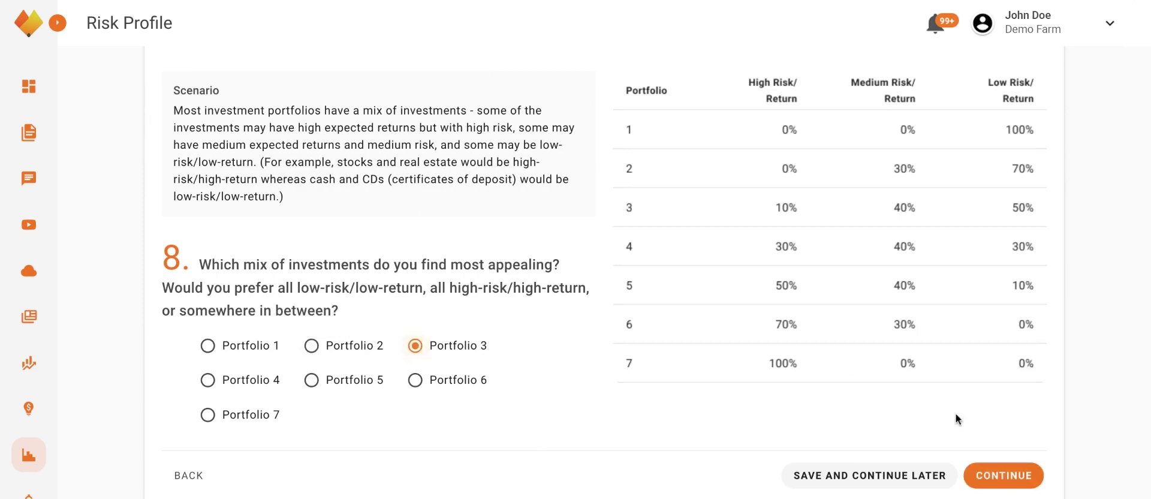
left_click(1010, 478)
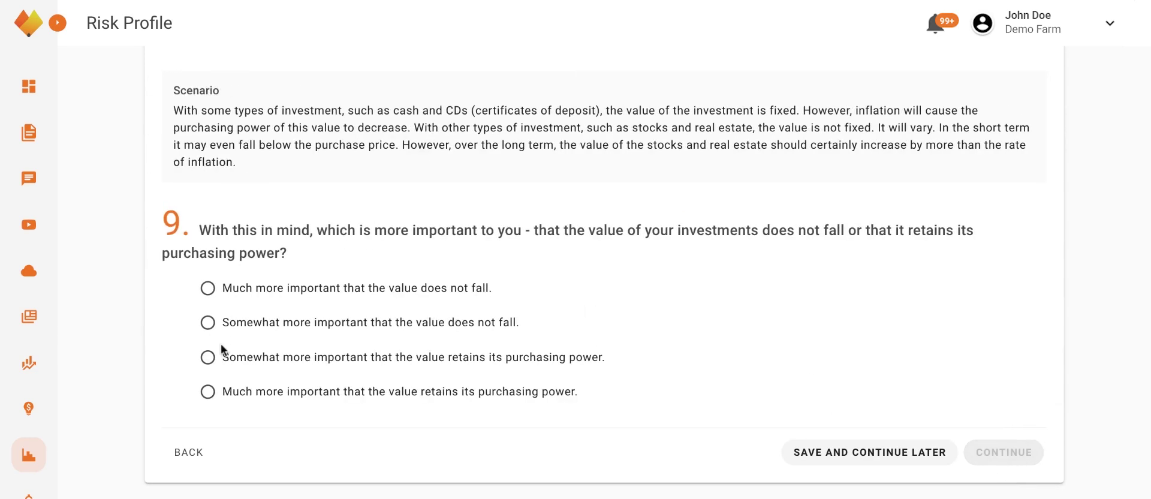
left_click(207, 357)
left_click(1004, 452)
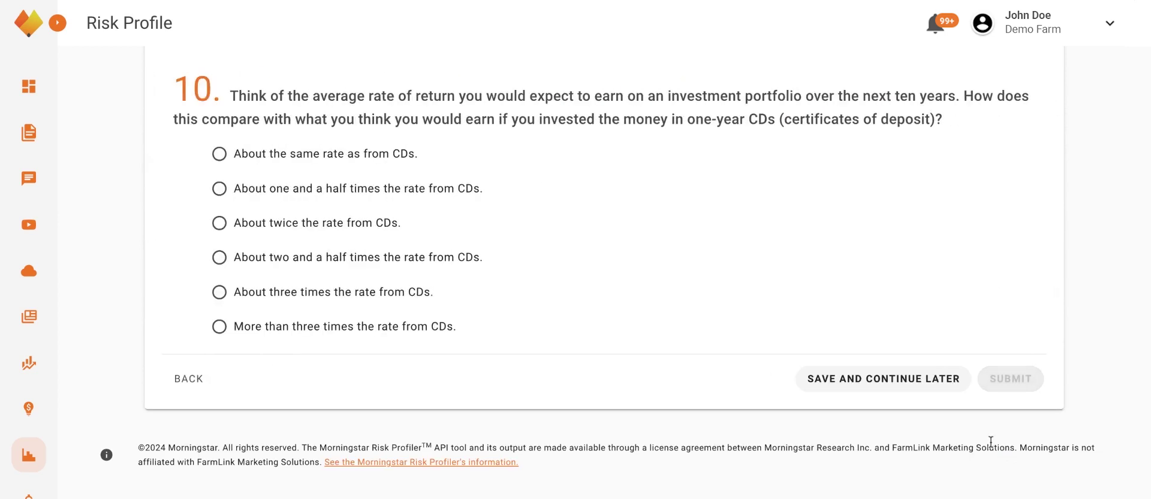
Answer question 10 with "More than three times the rate from CDs", submit the questionnaire and review the calculated risk profile.
left_click(220, 326)
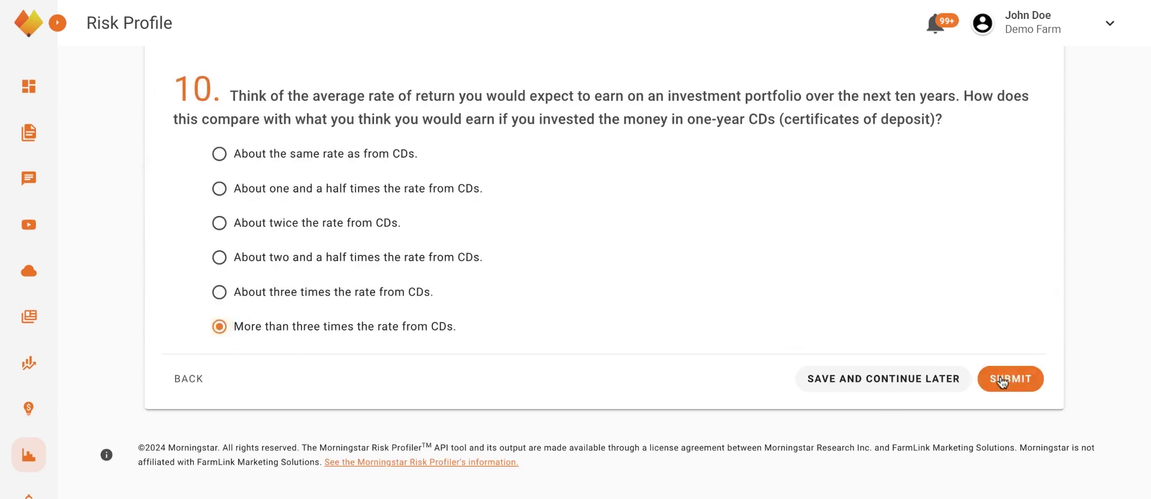
left_click(1001, 381)
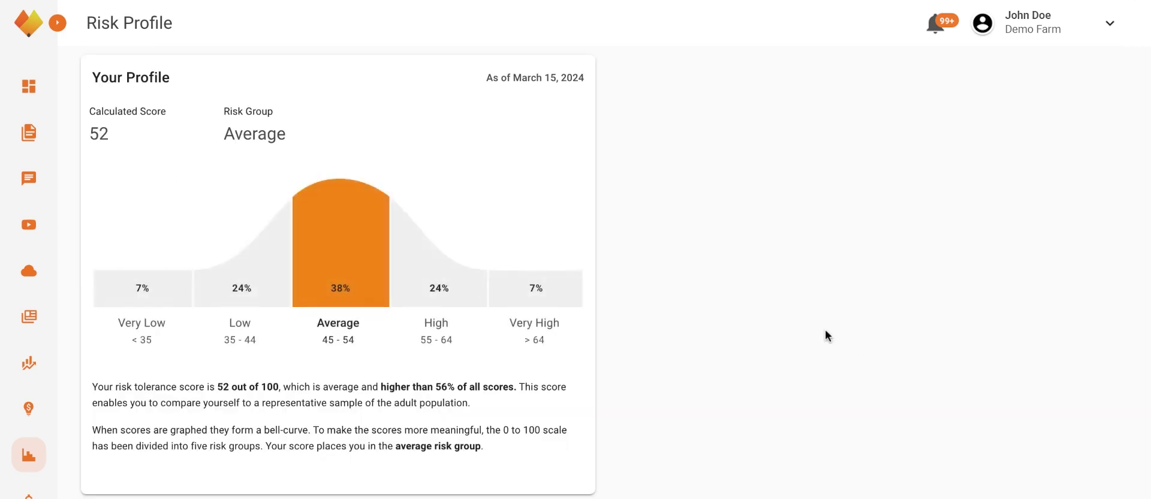
scroll(825, 329, "down", 2)
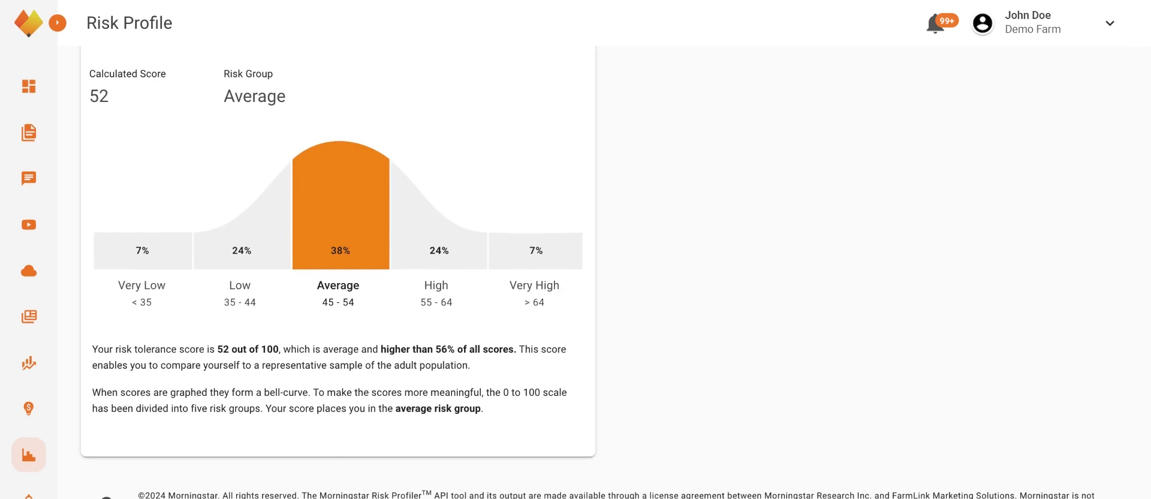
scroll(338, 270, "down", 1)
scroll(338, 270, "up", 2)
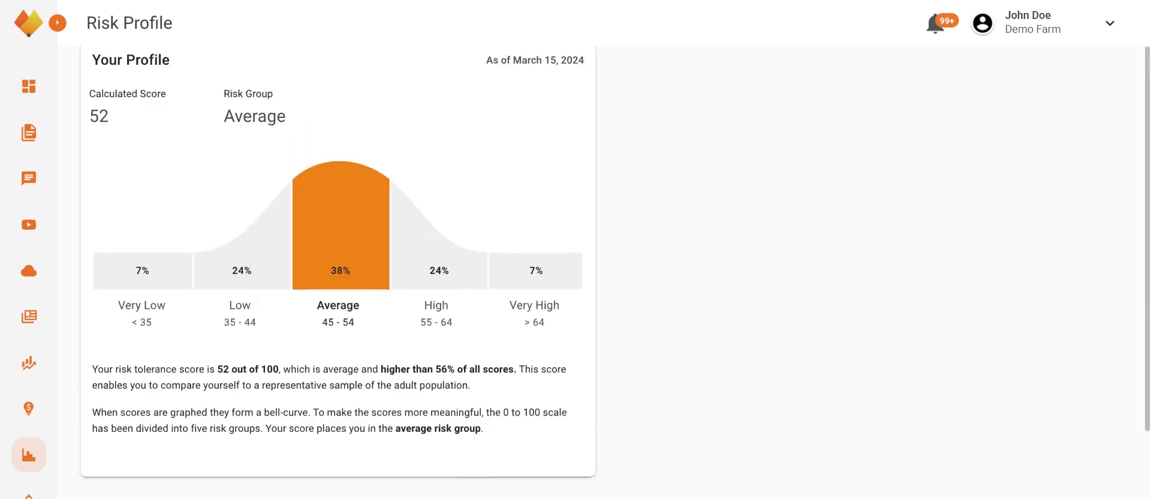
Return to Smart Advisor and review the old crop action plan, best action forecast, storage constraint and risk profile.
left_click(58, 24)
scroll(126, 312, "down", 2)
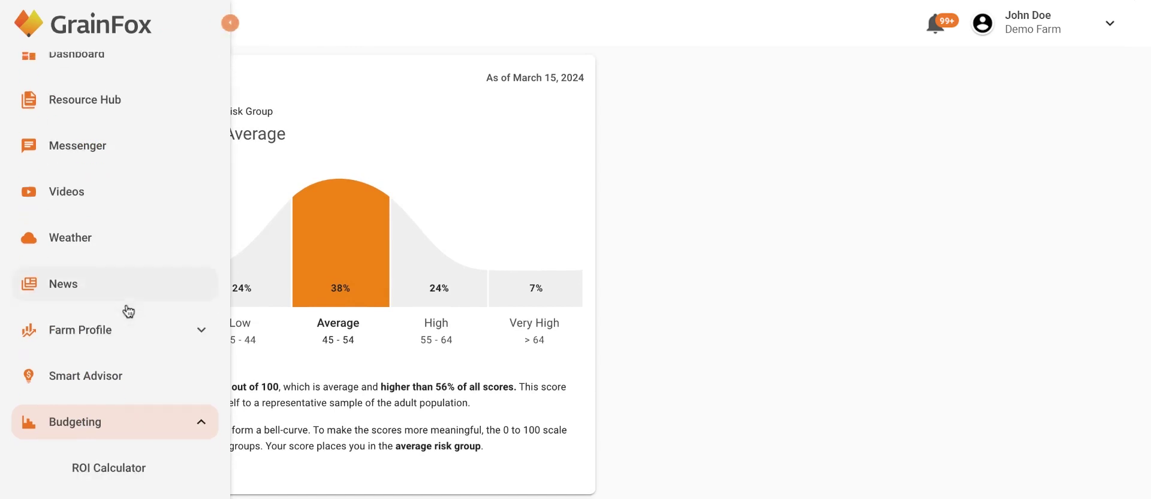
left_click(123, 319)
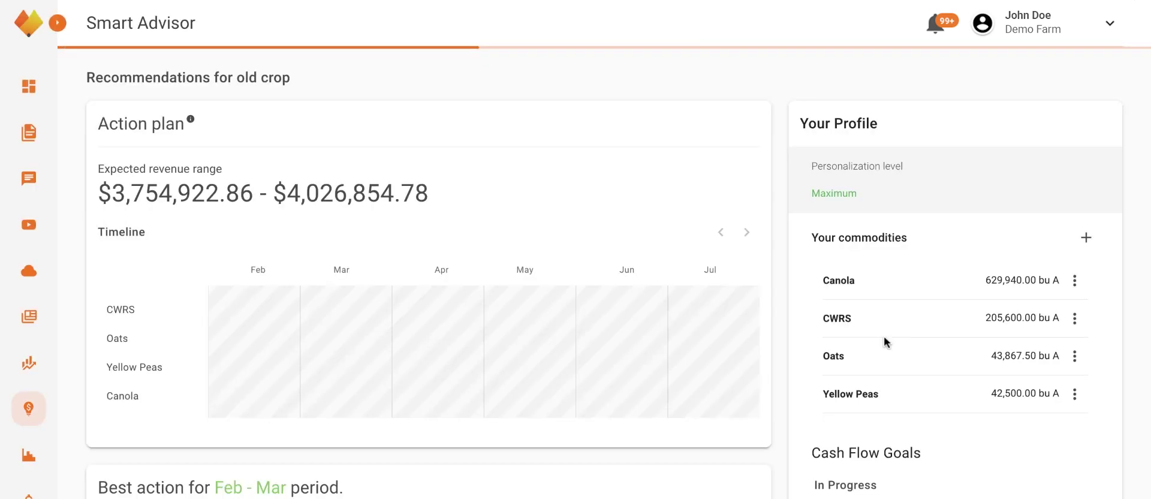
scroll(892, 286, "down", 1)
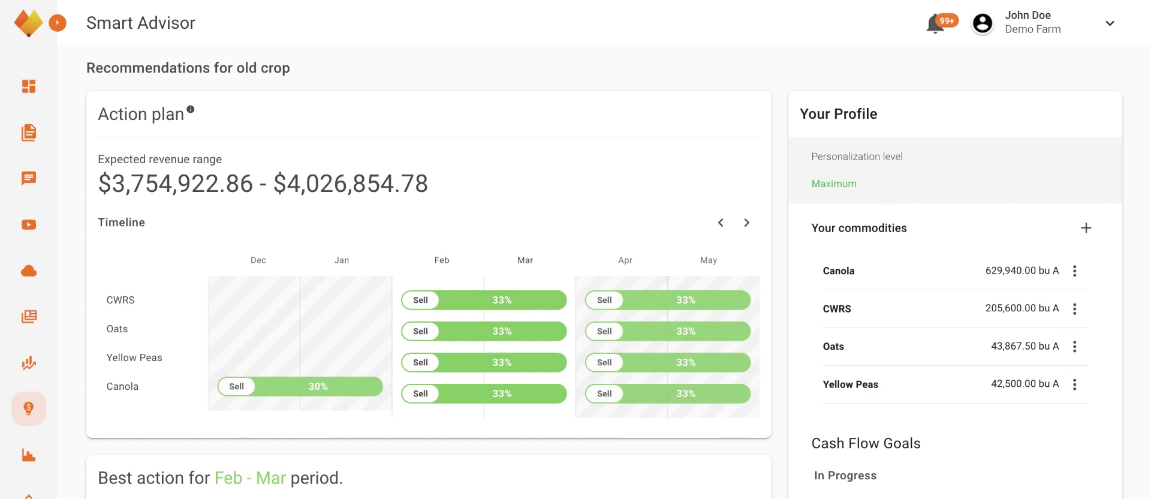
scroll(879, 188, "down", 6)
scroll(880, 192, "down", 3)
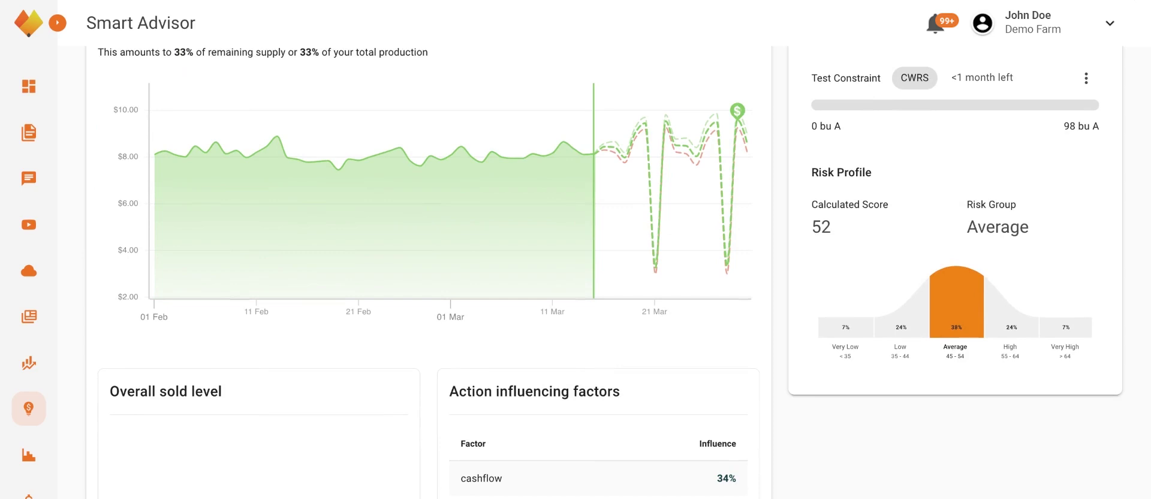
scroll(879, 333, "up", 10)
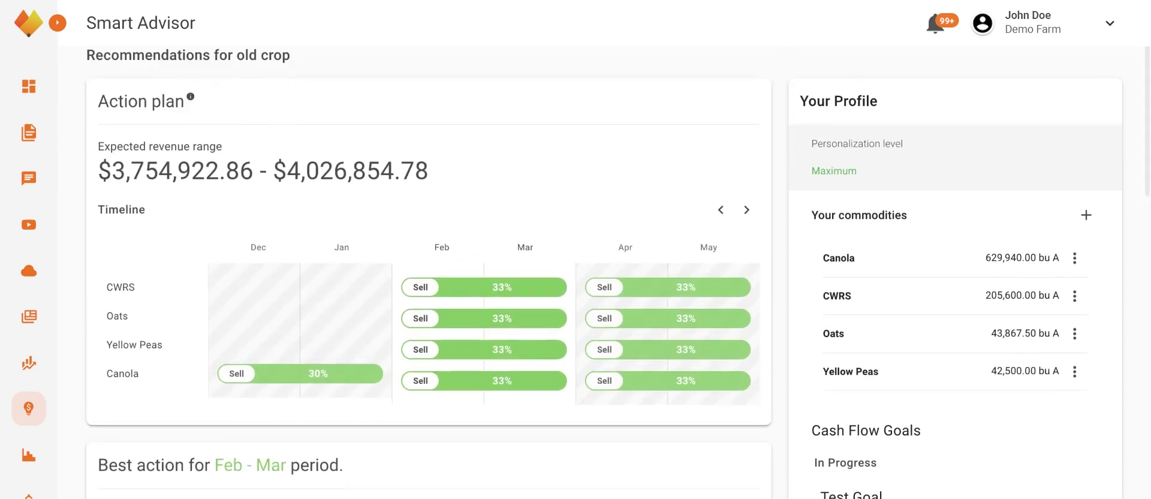
scroll(617, 272, "up", 1)
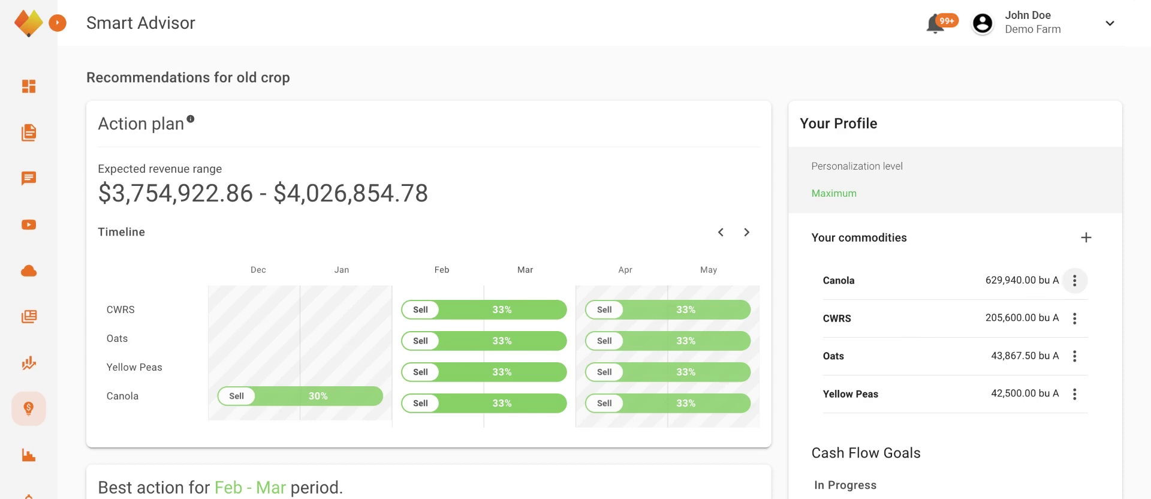
Sync the Canola commodity in the Smart Advisor profile.
left_click(1074, 280)
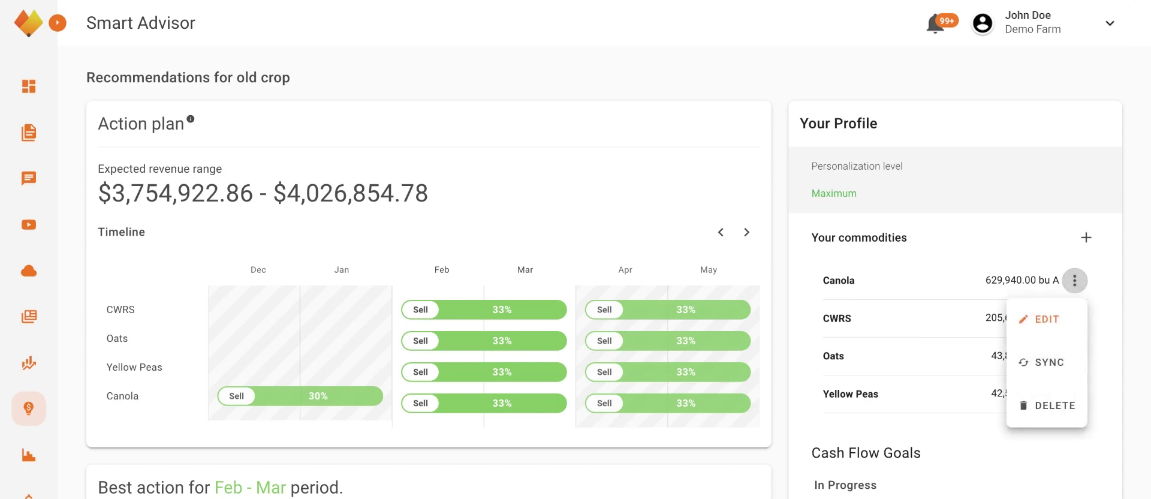
left_click(1052, 376)
left_click(758, 298)
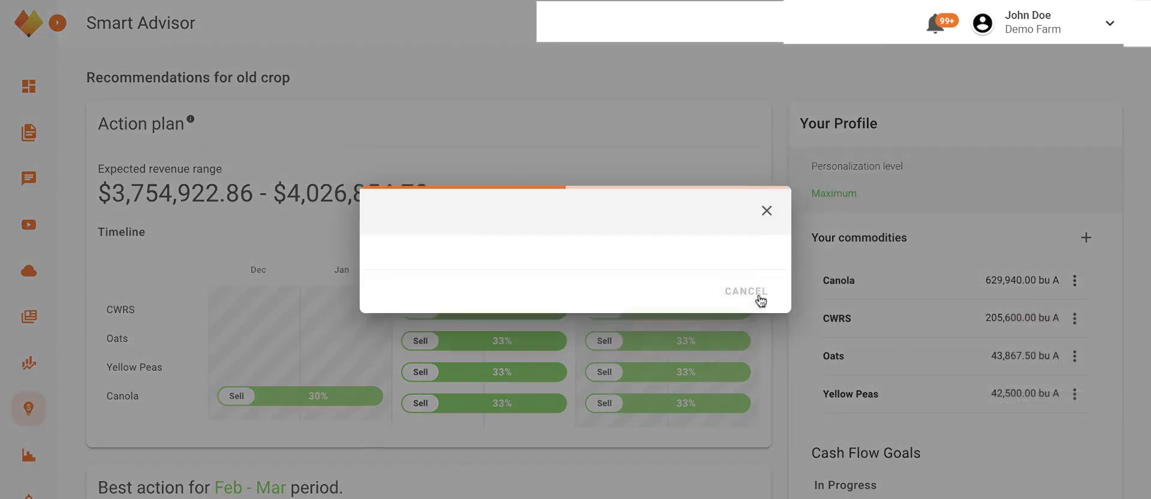